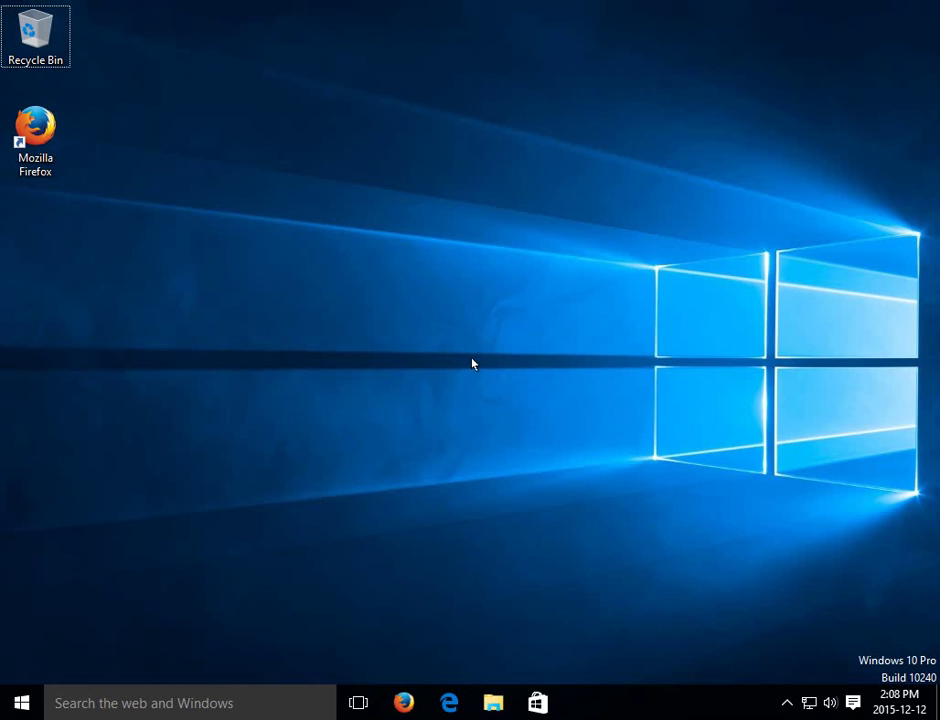
Step: Open Task Manager from the Ctrl+Alt+Del screen and expand it to list all processes
key("ctrl+alt+Delete")
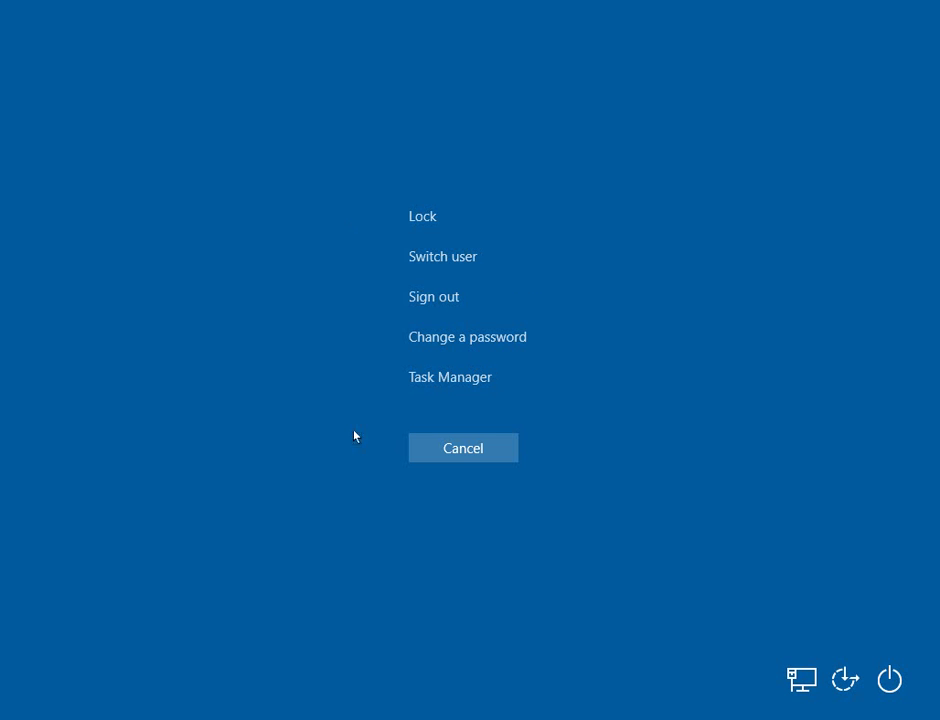
left_click(451, 379)
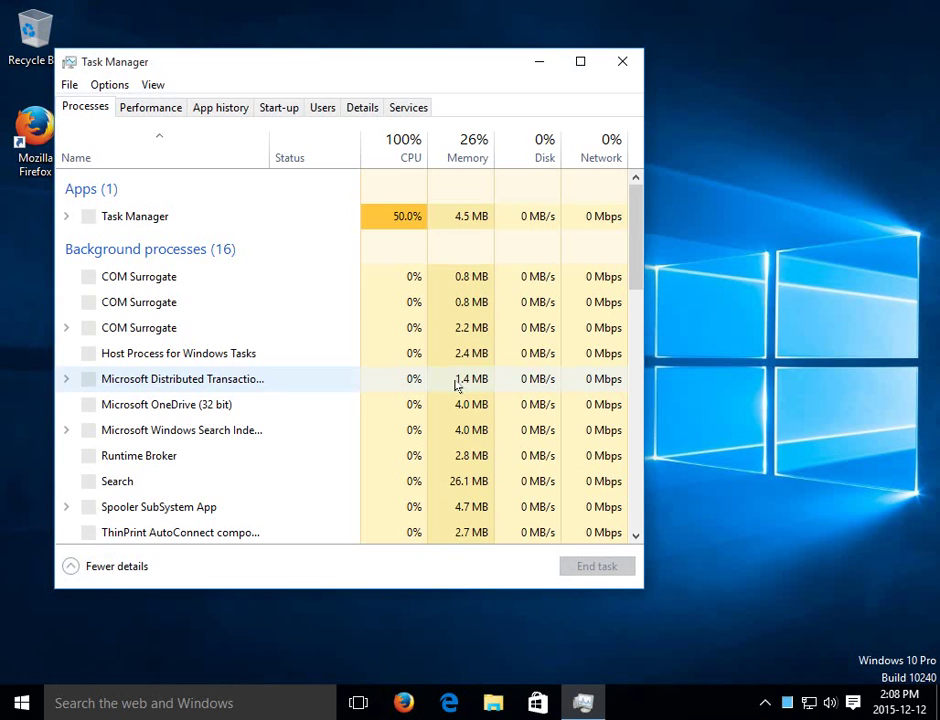
left_click(100, 565)
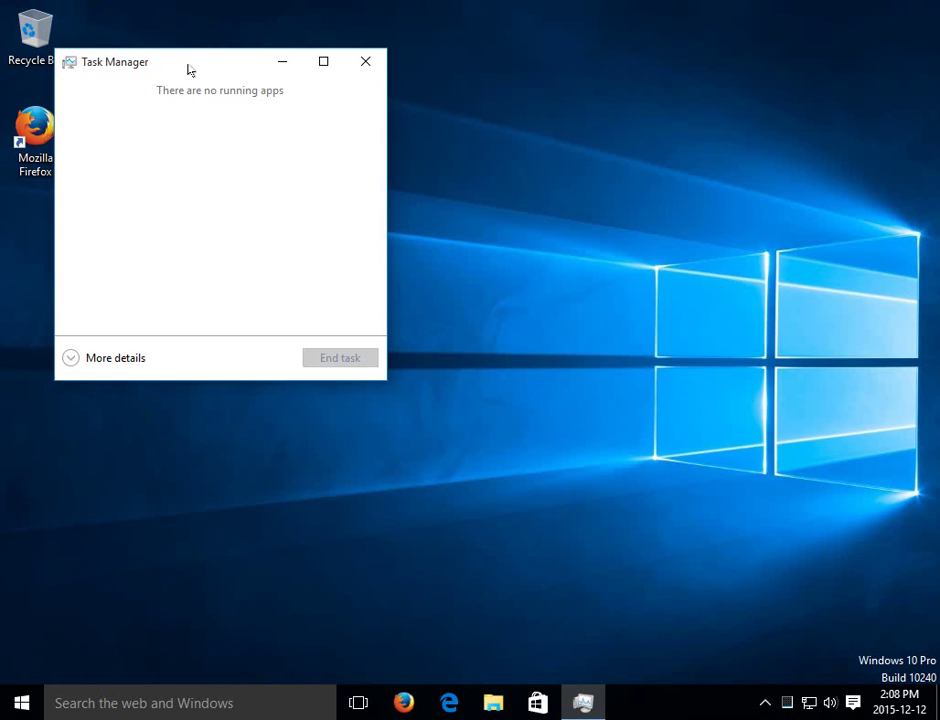
left_click_drag(189, 69, 283, 69)
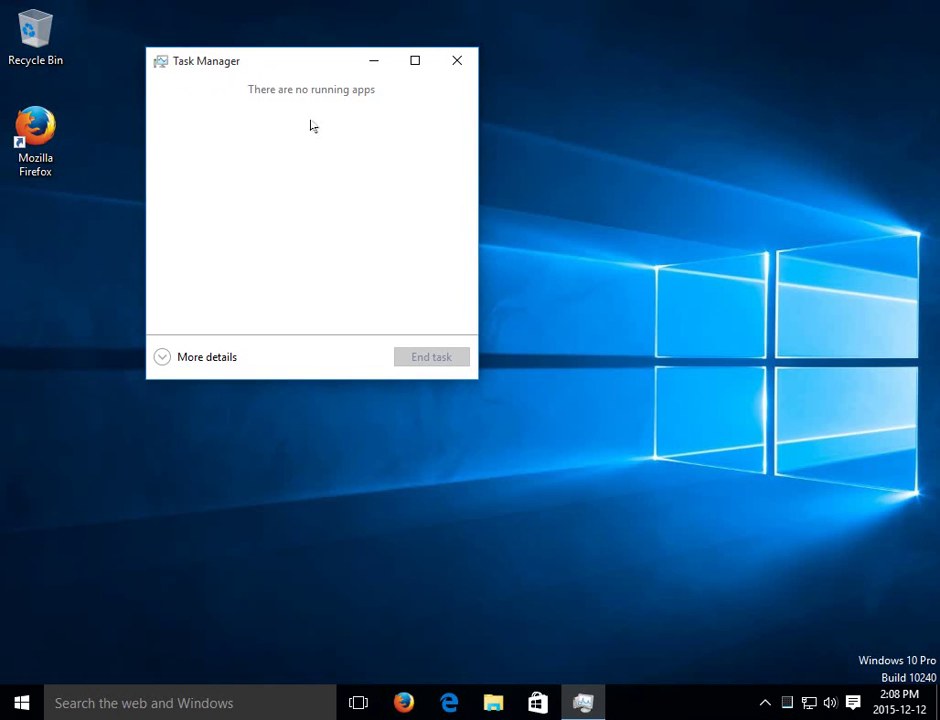
left_click(191, 360)
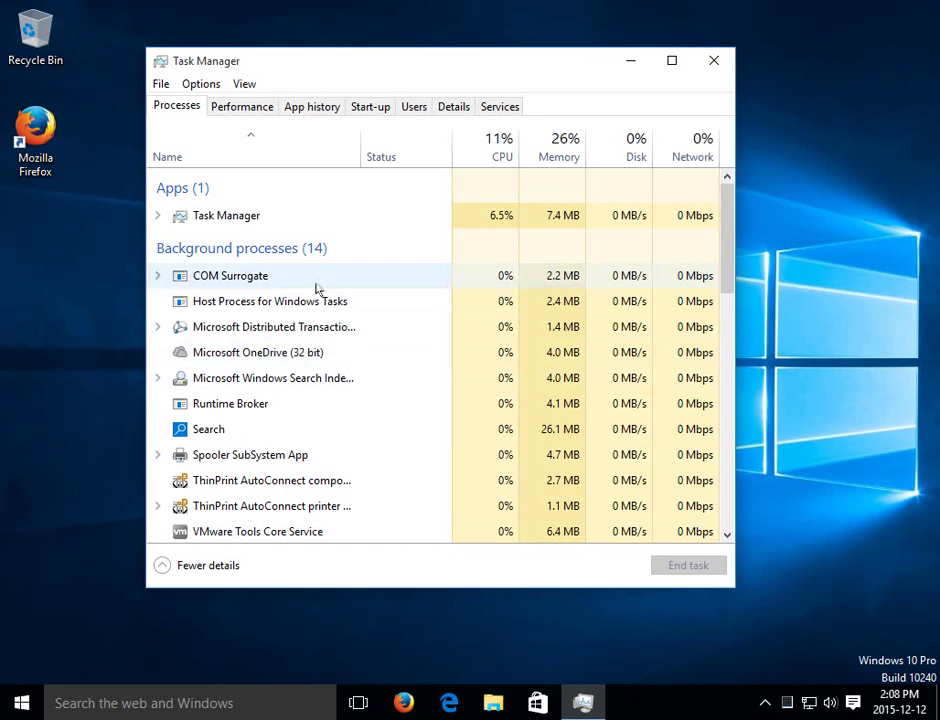
Step: Run 'powershell' as a new task with administrative privileges
left_click(162, 85)
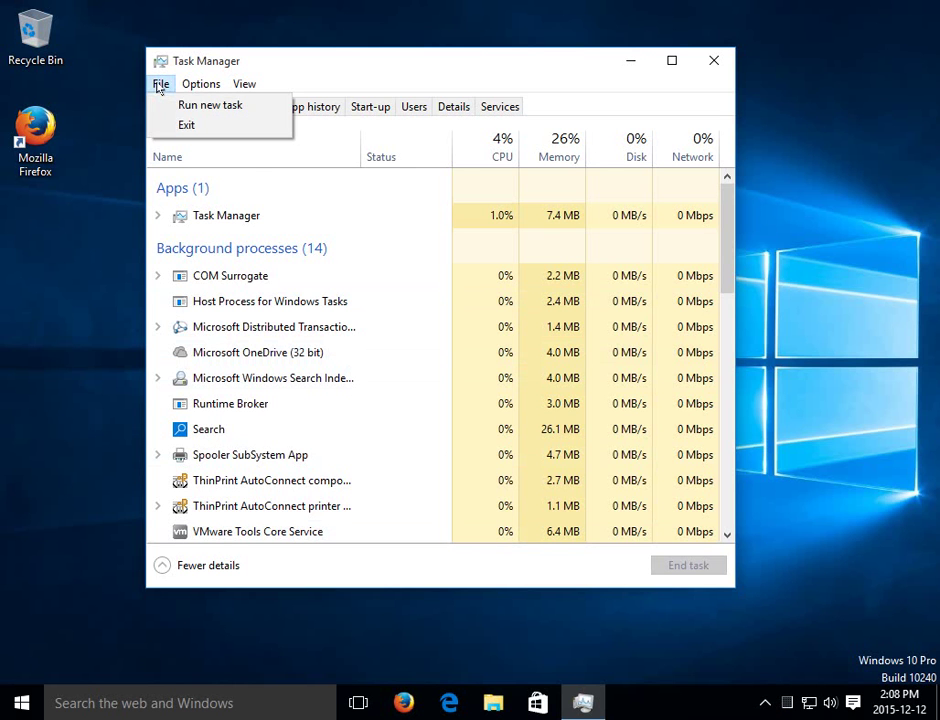
left_click(188, 106)
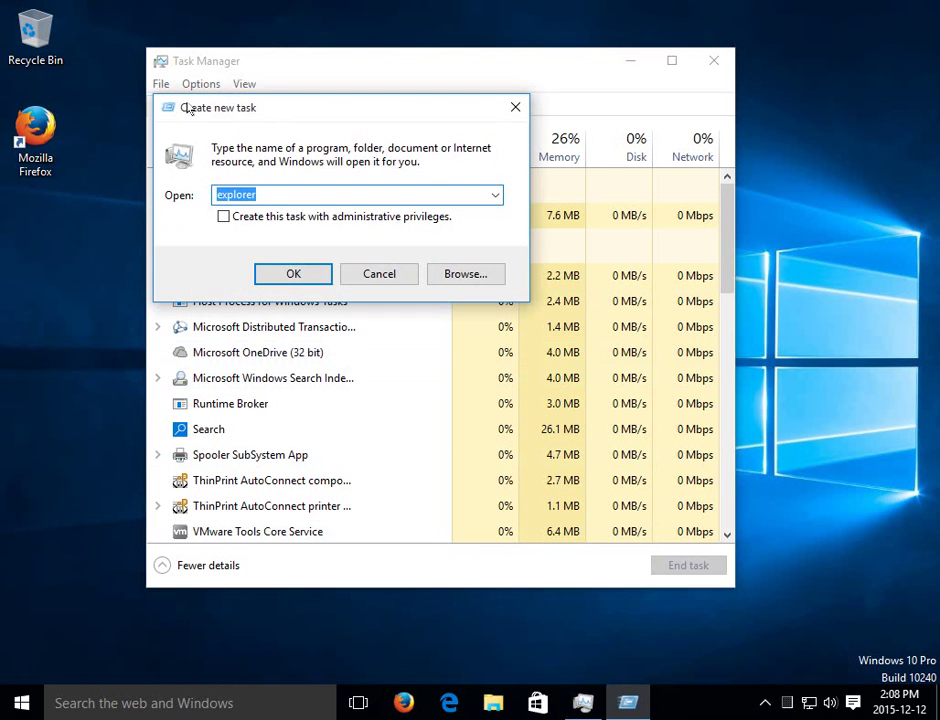
left_click(223, 218)
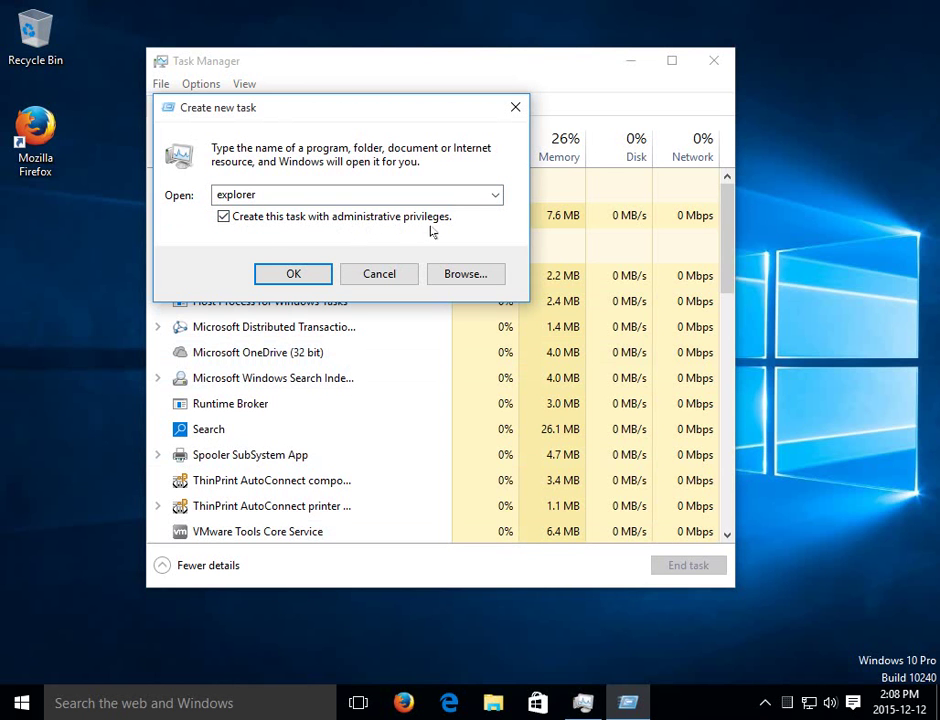
double_click(252, 195)
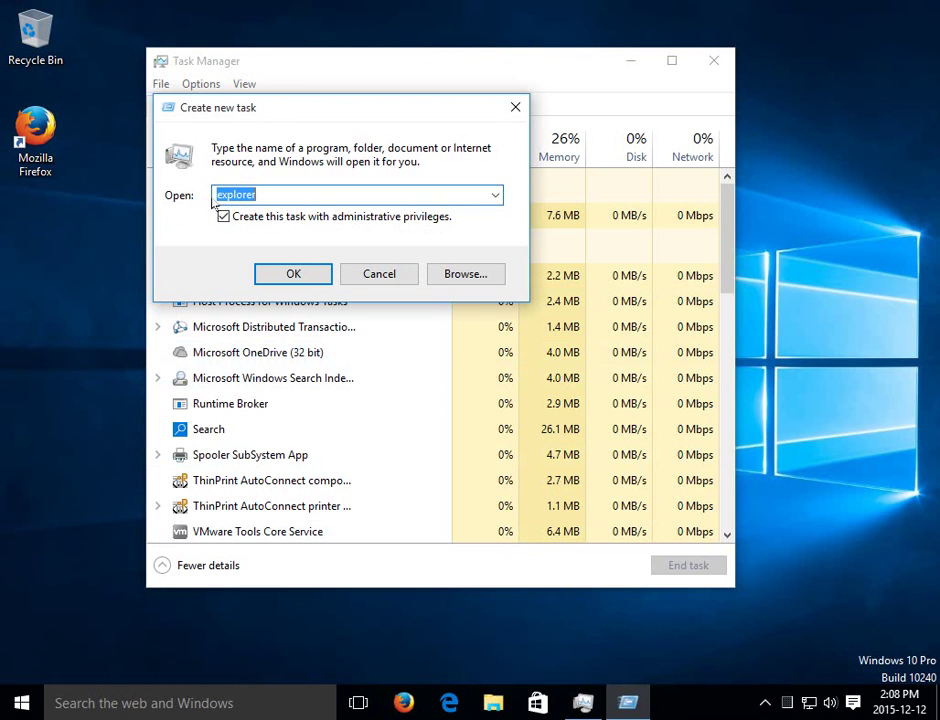
type("power")
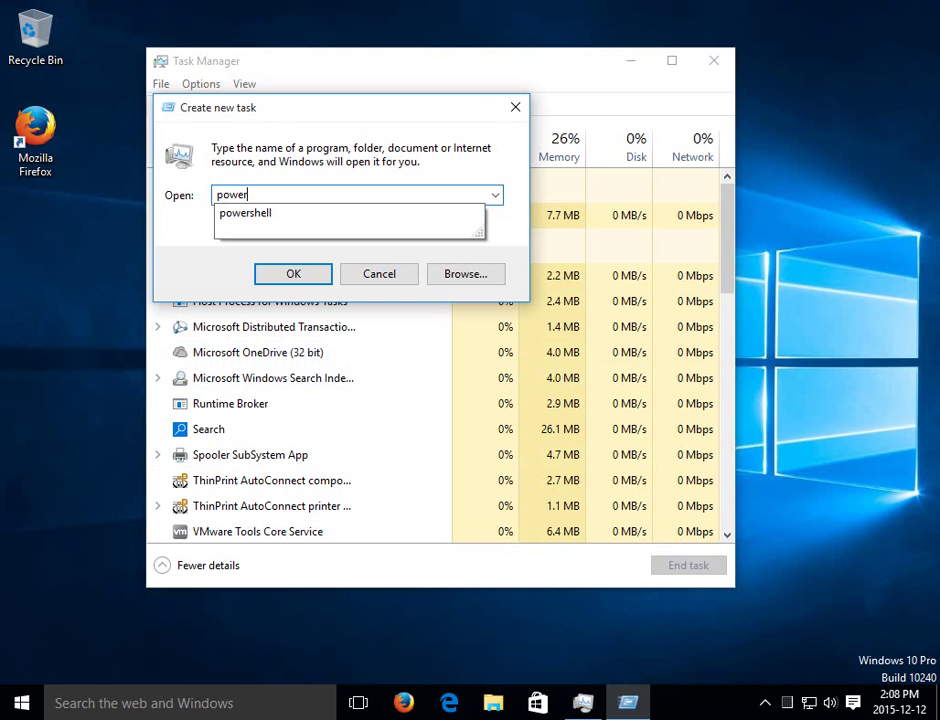
type("shell")
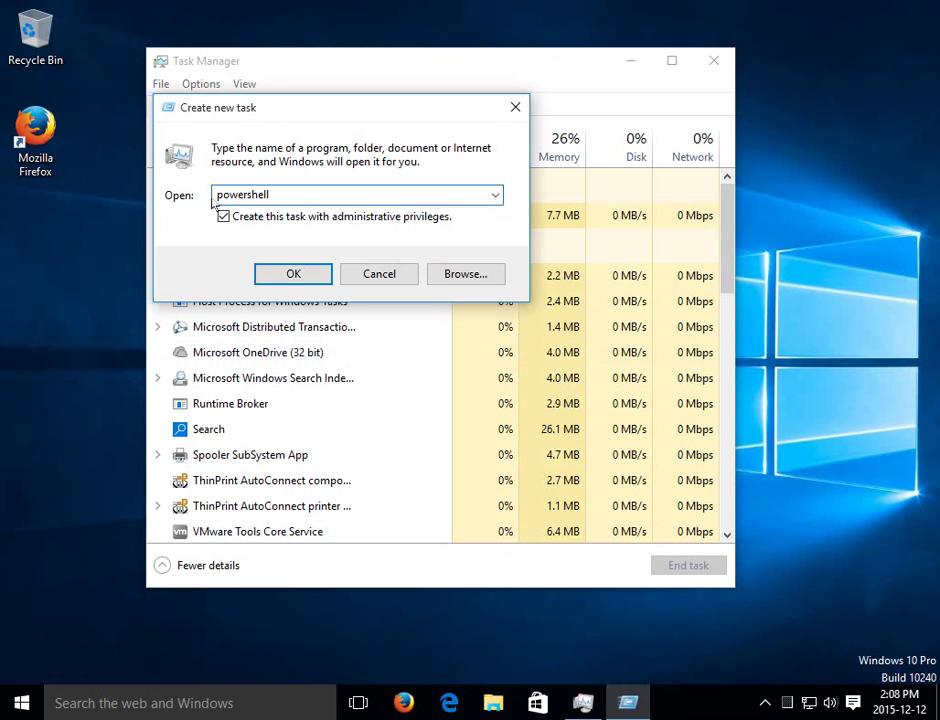
left_click(310, 277)
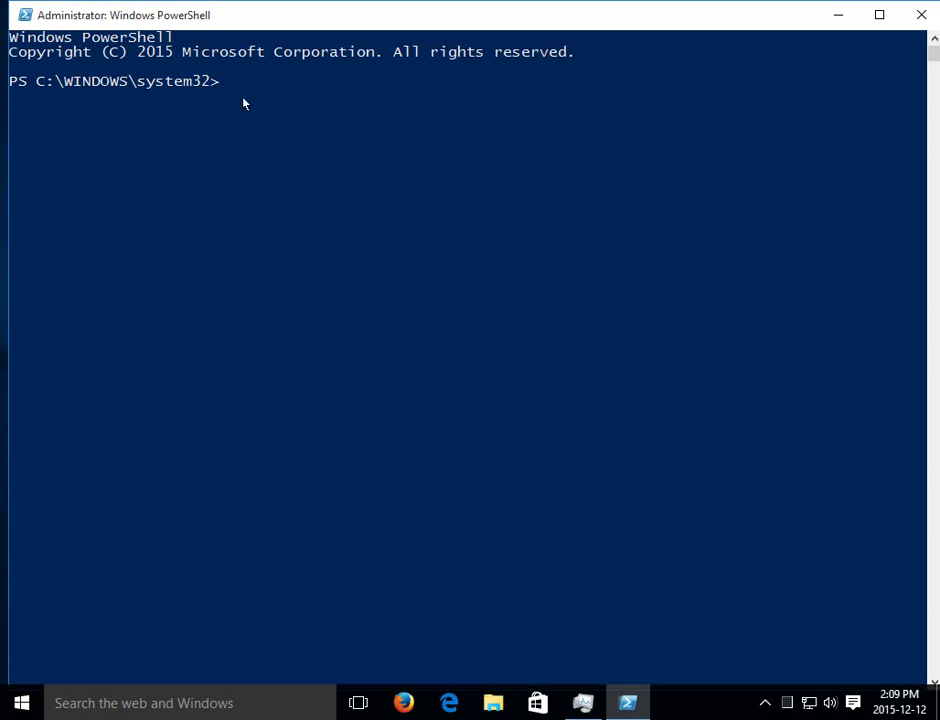
Step: Bring up the PowerShell console window's title-bar menu
right_click(279, 20)
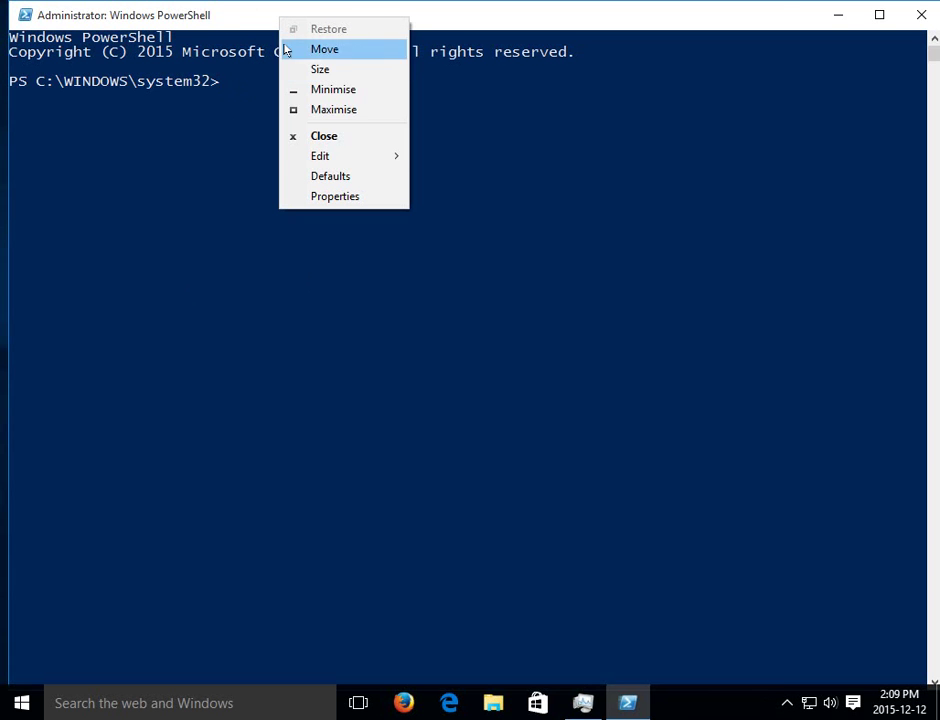
Step: Paste the Get-AppXPackage -AllUsers re-registration command at the administrator prompt with Edit > Paste
mouse_move(315, 155)
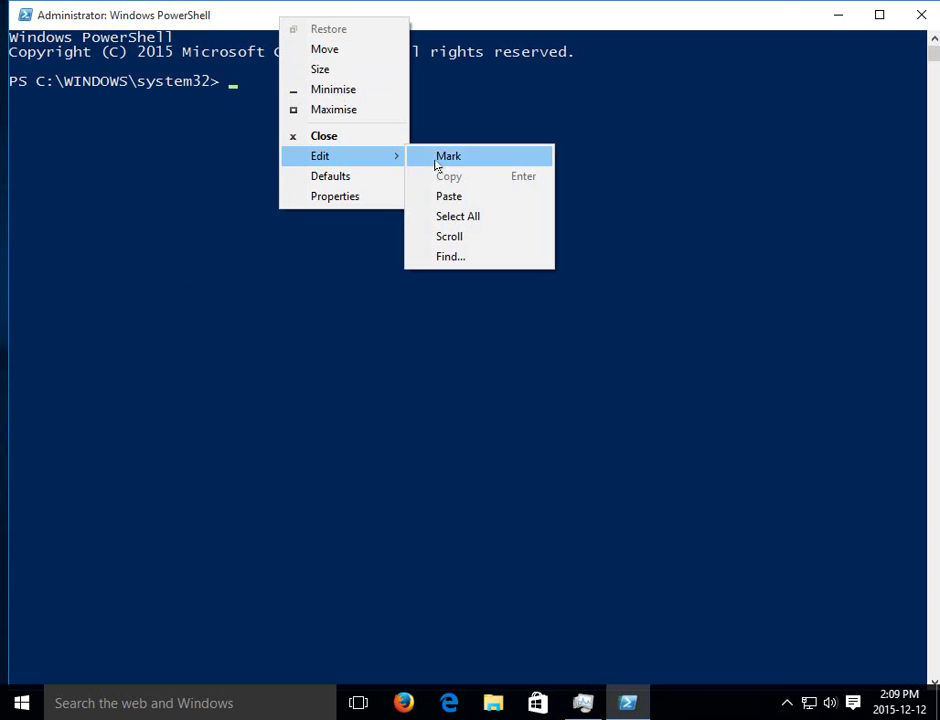
left_click(447, 194)
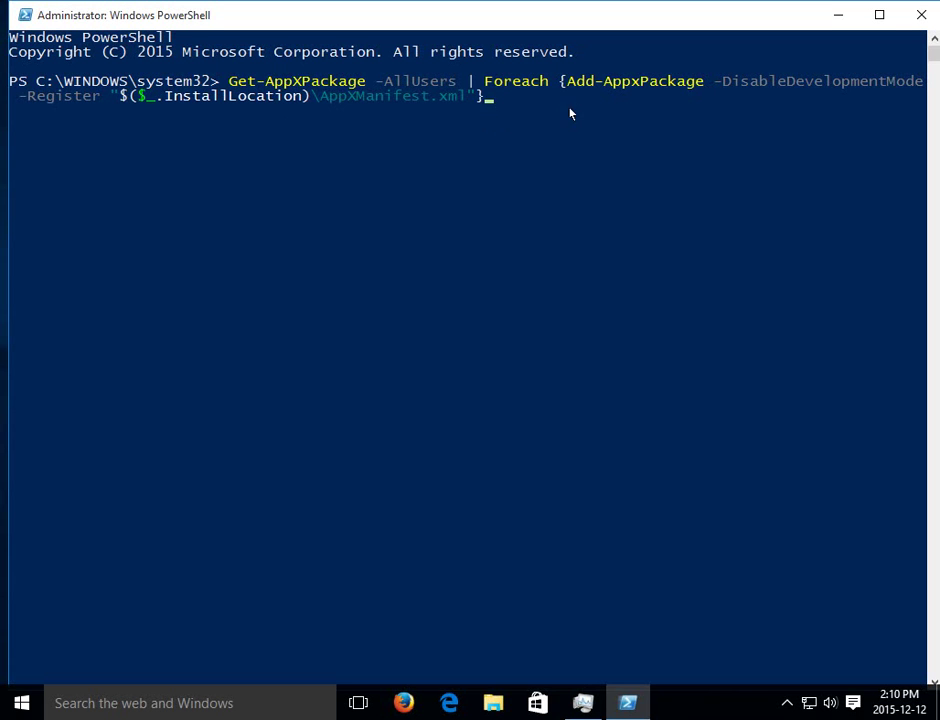
Step: Erase the pasted Get-AppXPackage command, leaving a bare PS C:\WINDOWS\system32> prompt
key("BackSpace")
key("BackSpace")
key("BackSpace")
key("BackSpace")
key("BackSpace")
key("BackSpace")
key("BackSpace")
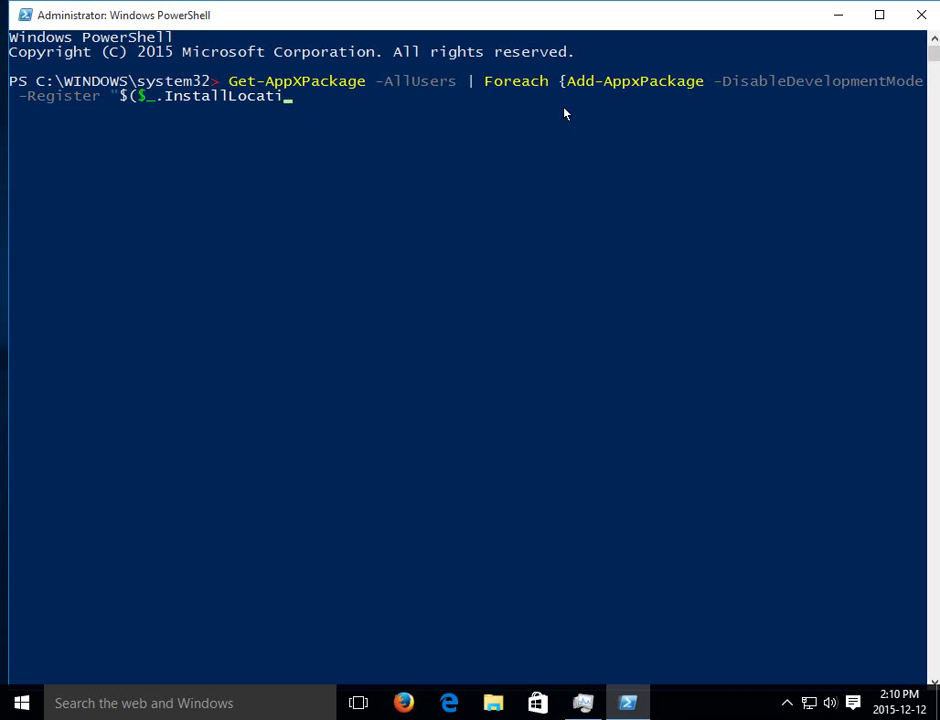
key("BackSpace")
key("BackSpace")
key("BackSpace")
key("BackSpace")
key("BackSpace")
key("BackSpace")
key("BackSpace")
key("BackSpace")
key("BackSpace")
key("BackSpace")
key("BackSpace")
key("BackSpace")
key("BackSpace")
key("BackSpace")
key("BackSpace")
key("BackSpace")
key("BackSpace")
key("BackSpace")
key("BackSpace")
key("BackSpace")
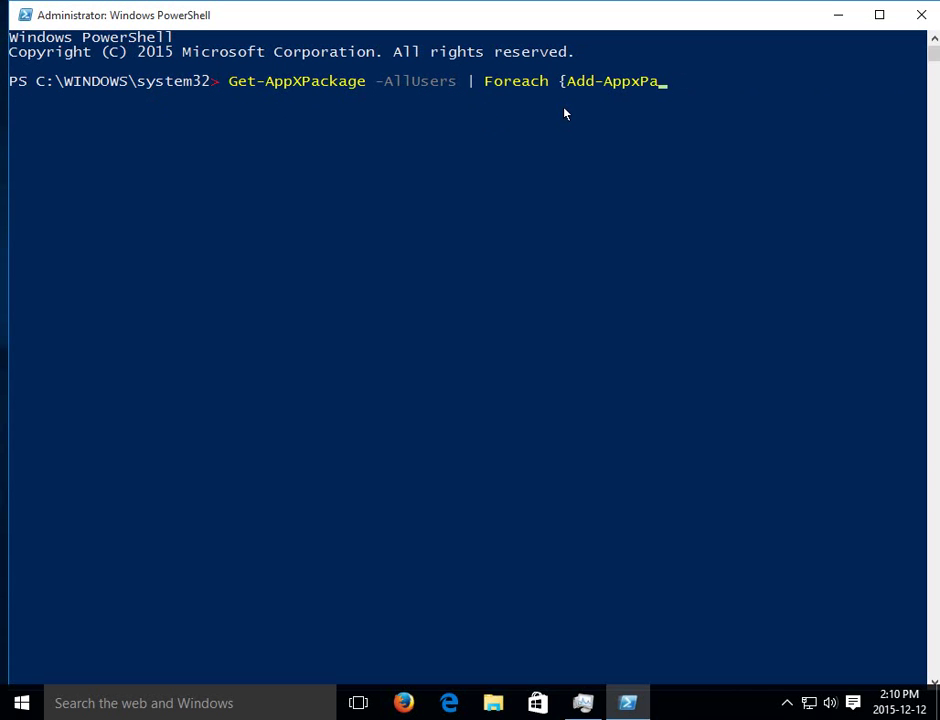
key("BackSpace")
key("BackSpace")
key("BackSpace")
key("BackSpace")
key("BackSpace")
key("BackSpace")
key("BackSpace")
key("BackSpace")
key("BackSpace")
key("BackSpace")
key("BackSpace")
key("BackSpace")
key("BackSpace")
key("BackSpace")
key("BackSpace")
key("BackSpace")
key("BackSpace")
key("BackSpace")
key("BackSpace")
key("BackSpace")
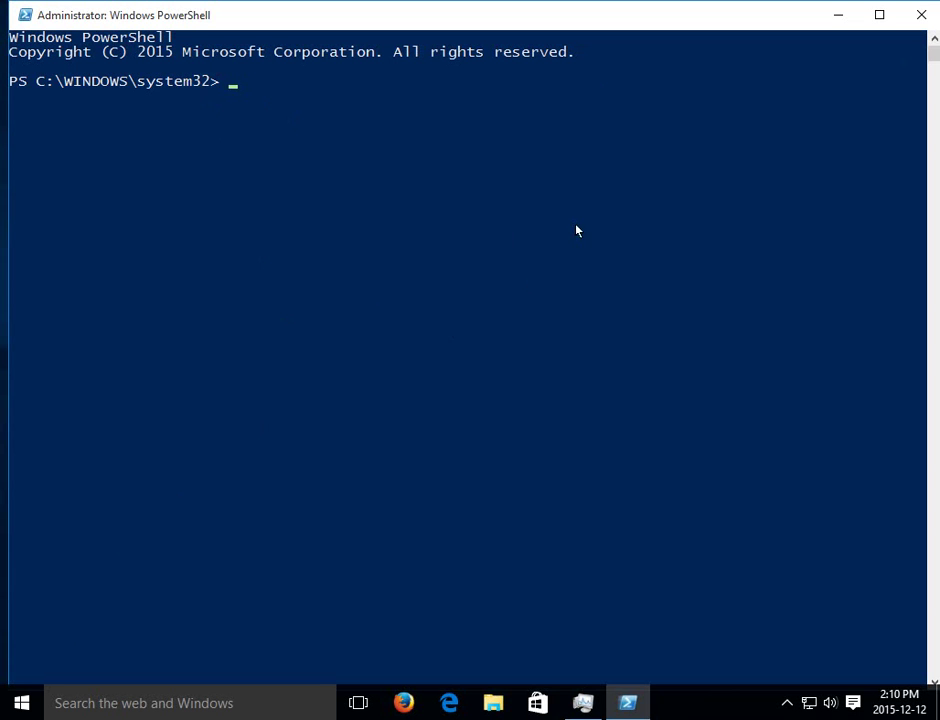
Step: Close PowerShell and run 'explorer' from Task Manager with administrative privileges
left_click(920, 22)
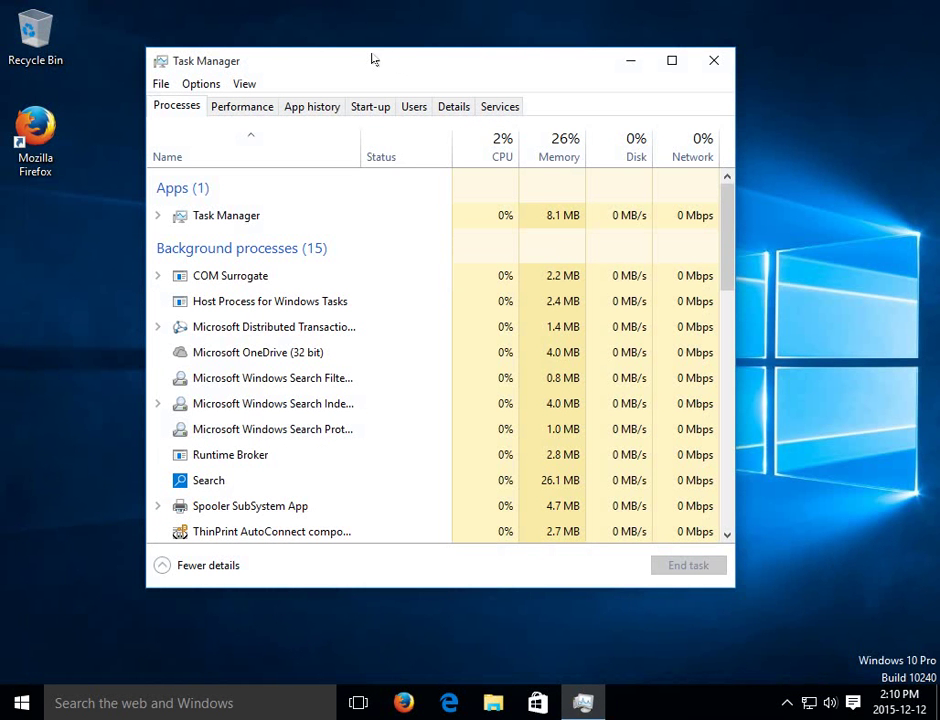
left_click(158, 86)
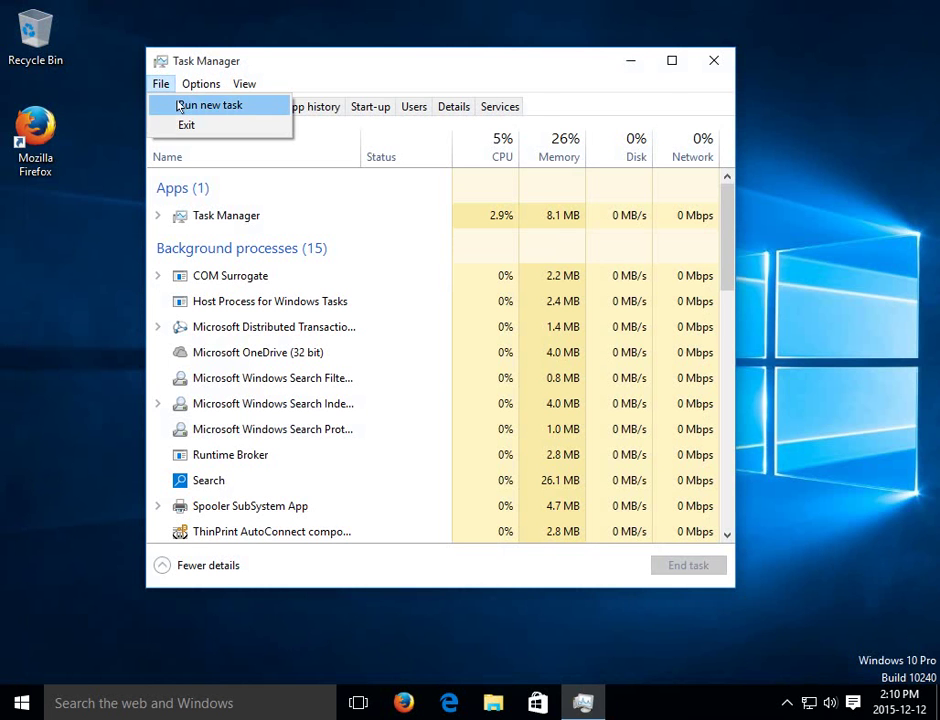
left_click(160, 106)
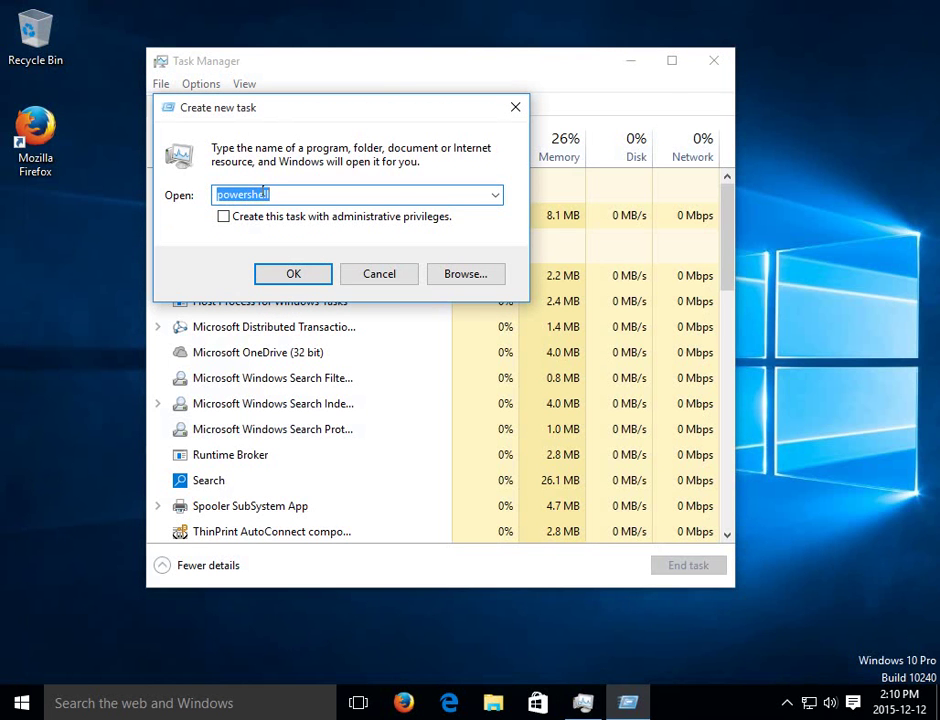
type("eh")
key("BackSpace")
type("xplorer")
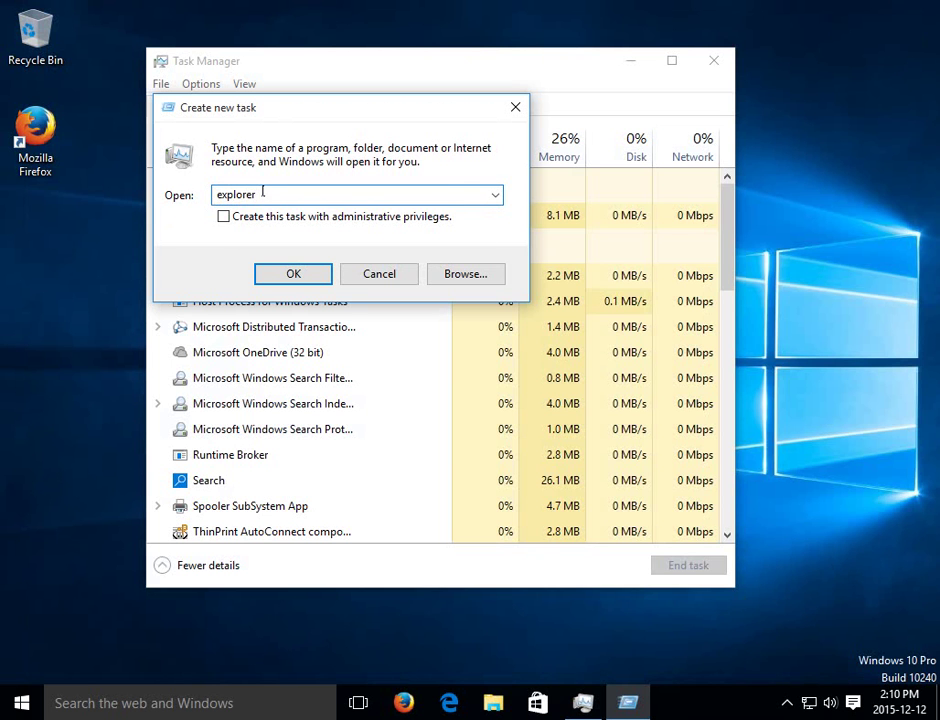
left_click(223, 217)
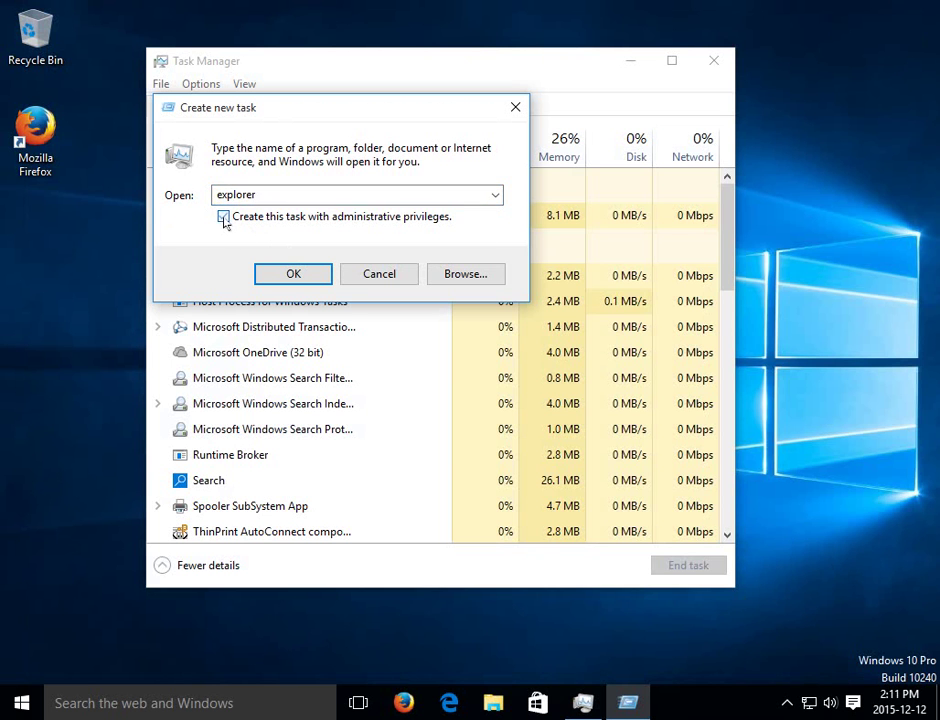
left_click(280, 274)
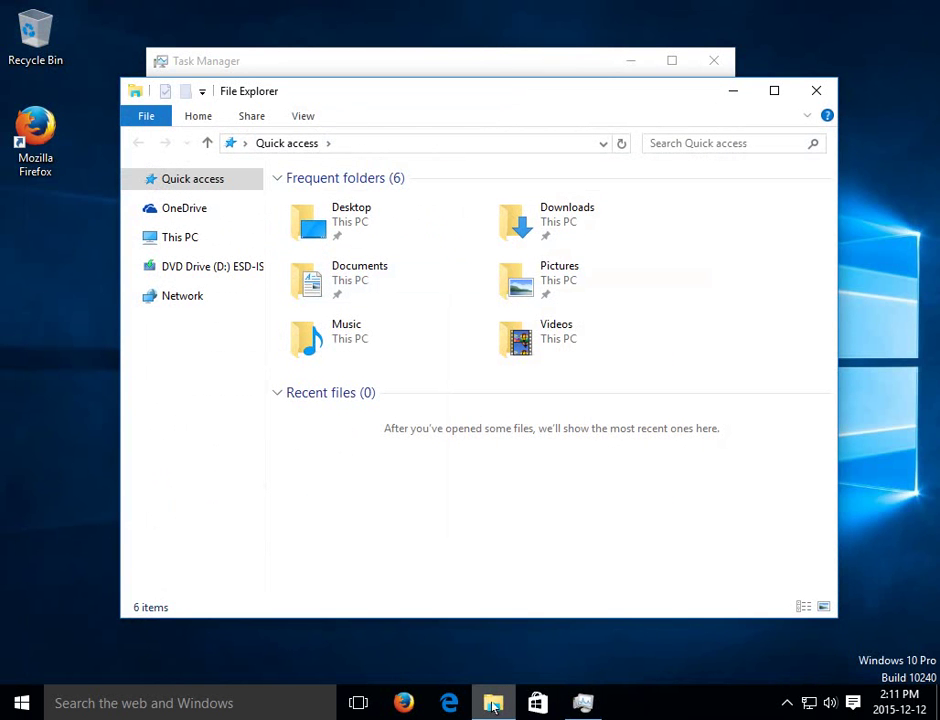
Step: Expand and then collapse File Explorer's View ribbon on the Quick access page
mouse_move(492, 704)
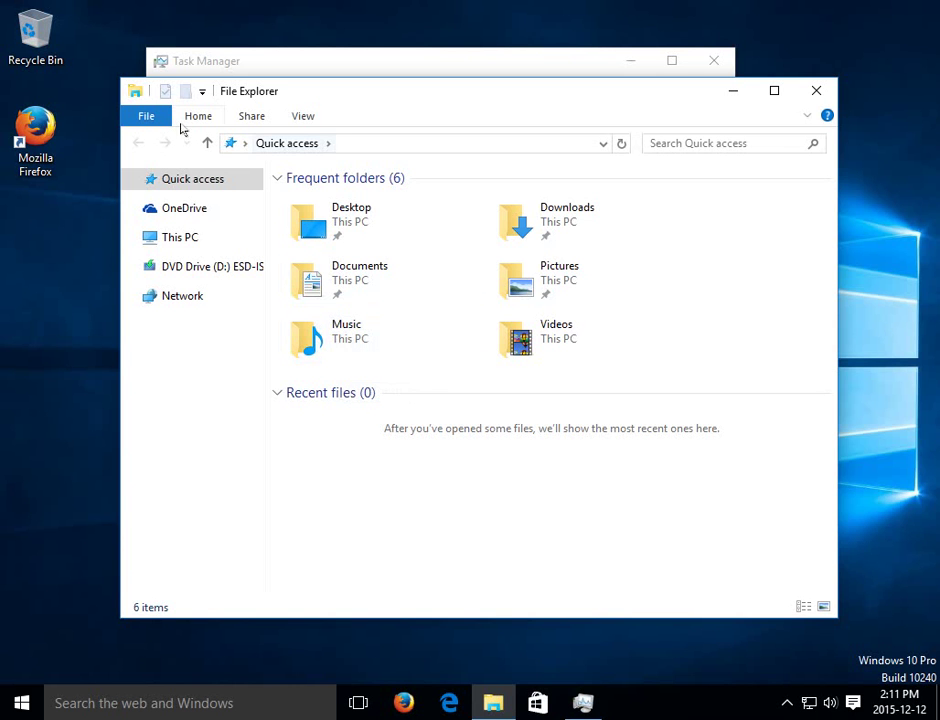
left_click(304, 117)
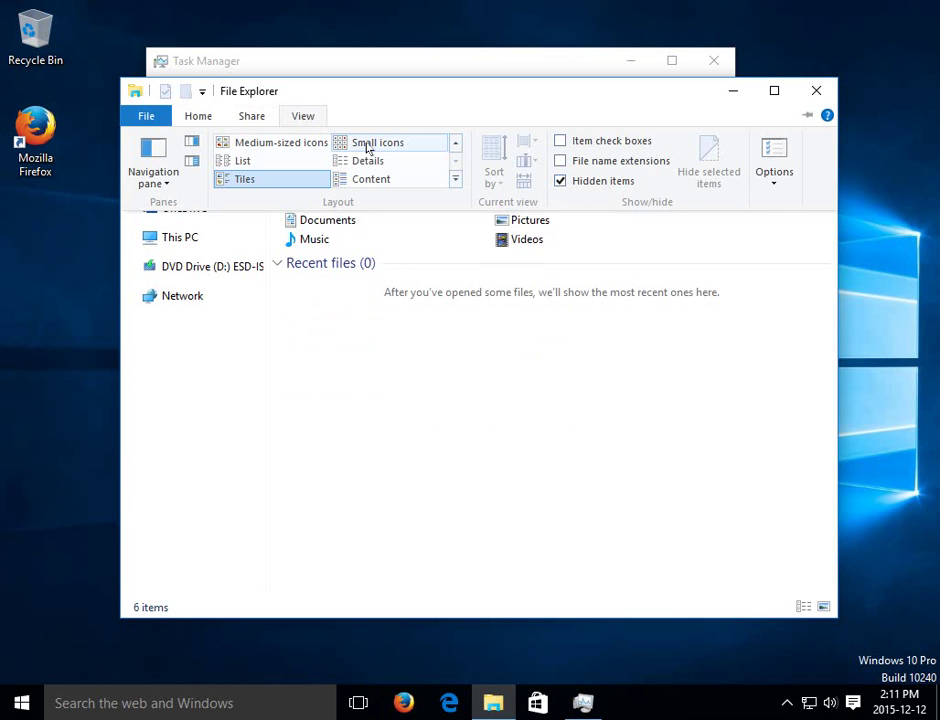
left_click(305, 117)
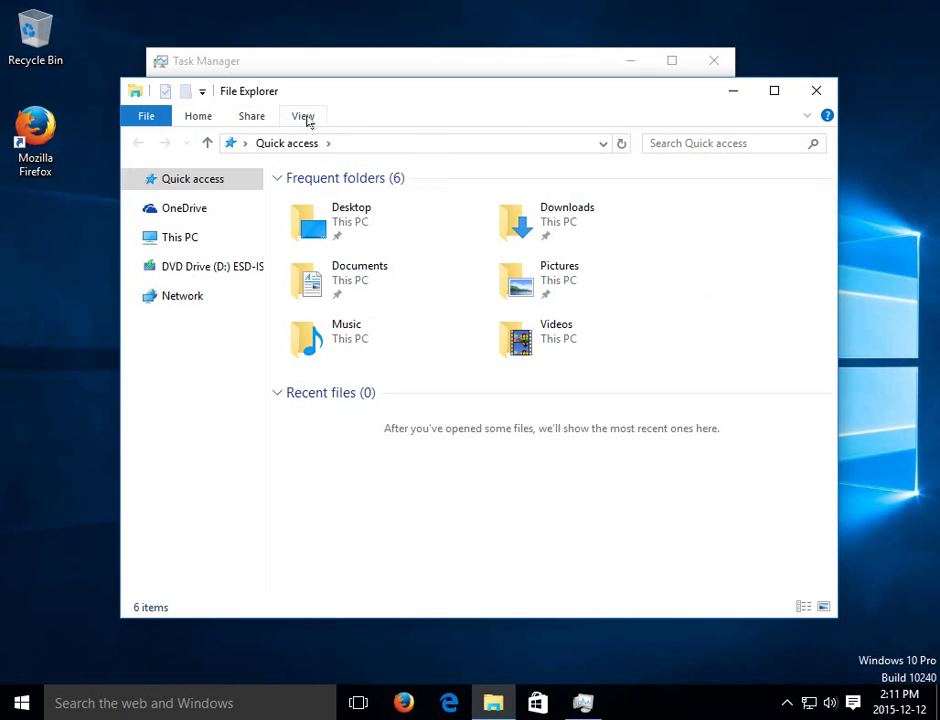
Step: Switch to This PC to list the folders and drives, including Local Disk (C:)
left_click(166, 237)
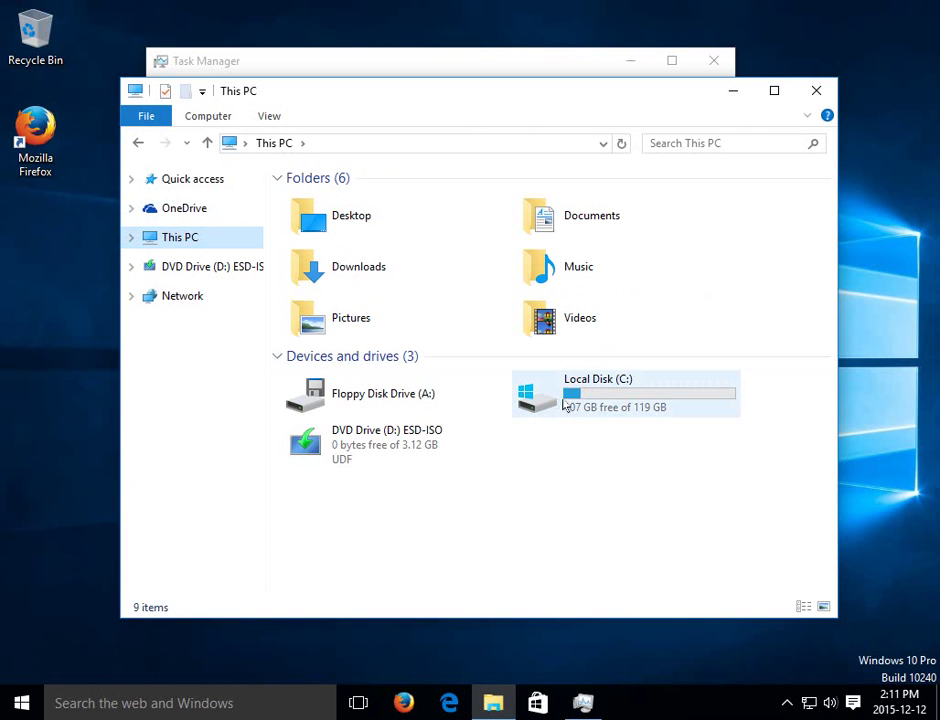
mouse_move(592, 400)
mouse_move(622, 379)
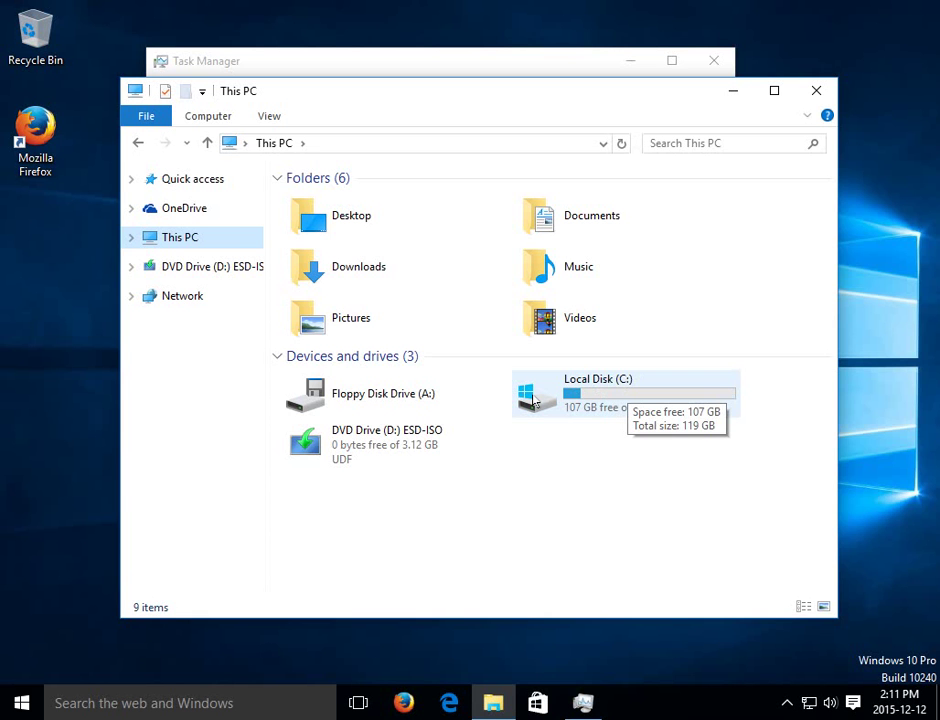
Step: Open Local Disk (C:) and then its Users folder
double_click(535, 400)
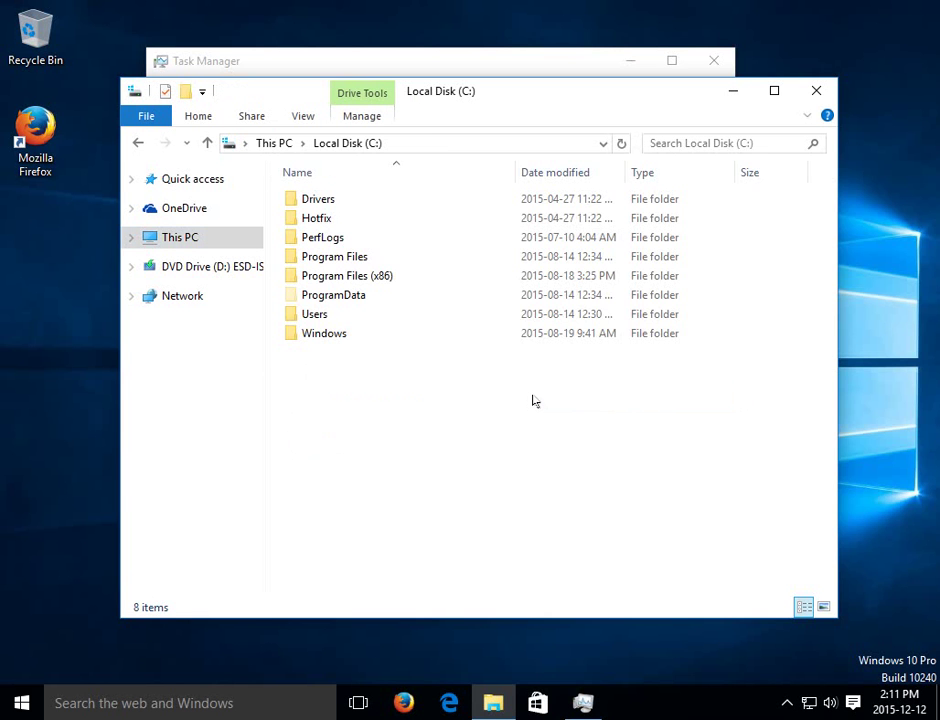
double_click(310, 314)
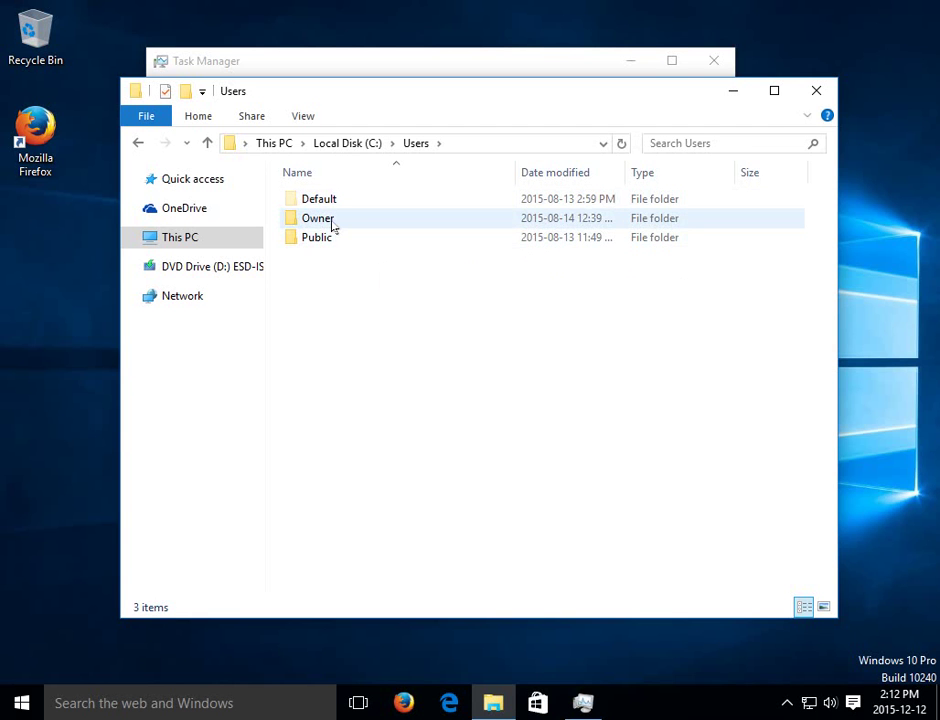
Step: Go to the profile's AppData\Local folder and rename TileDataLayer by appending '_____'
double_click(311, 220)
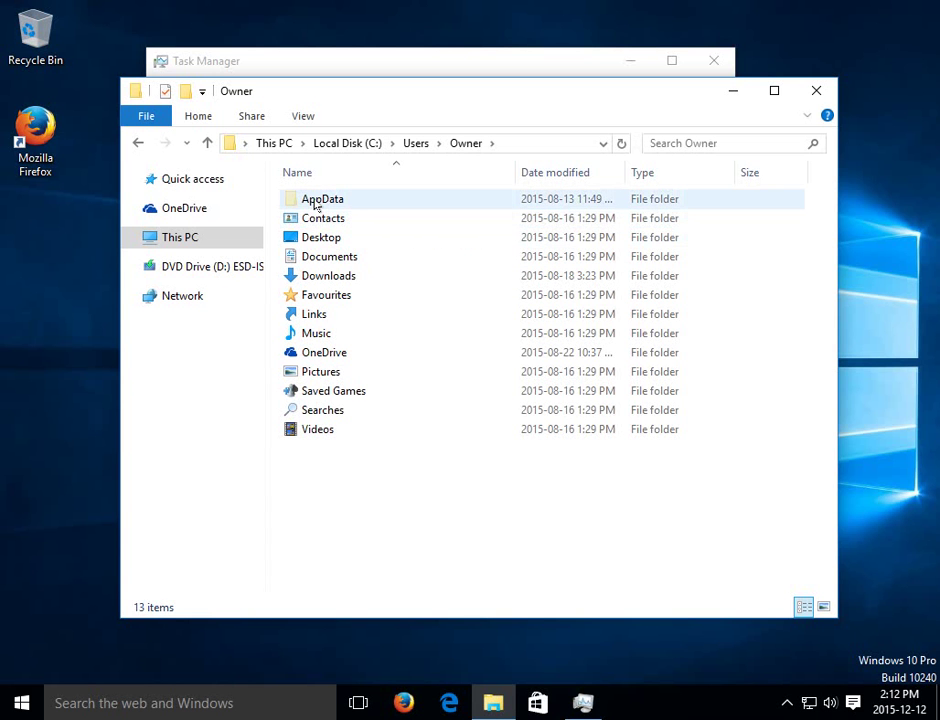
double_click(316, 203)
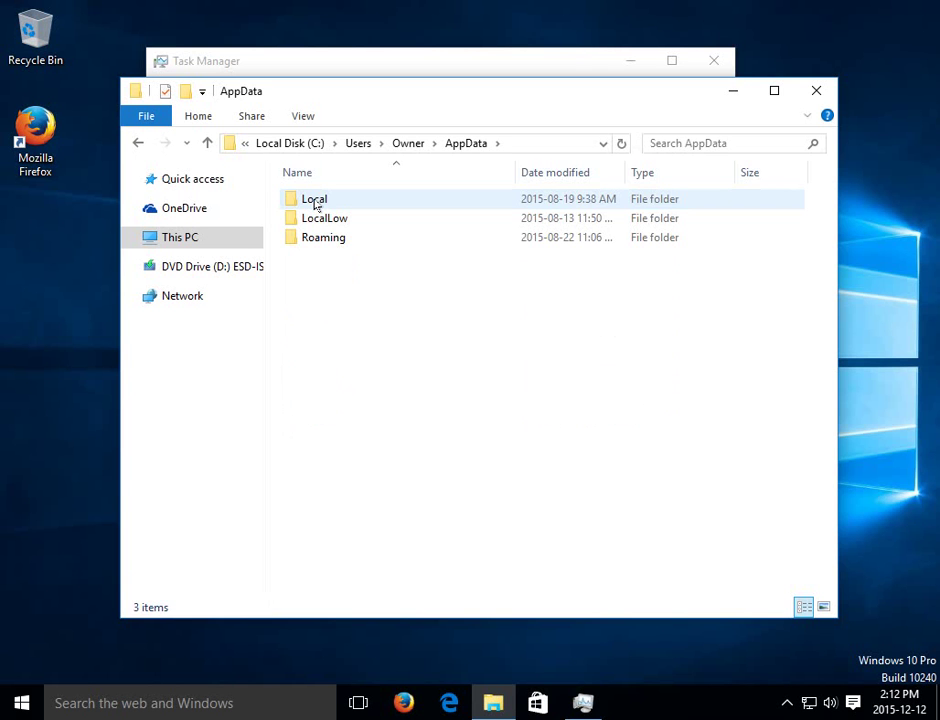
double_click(316, 203)
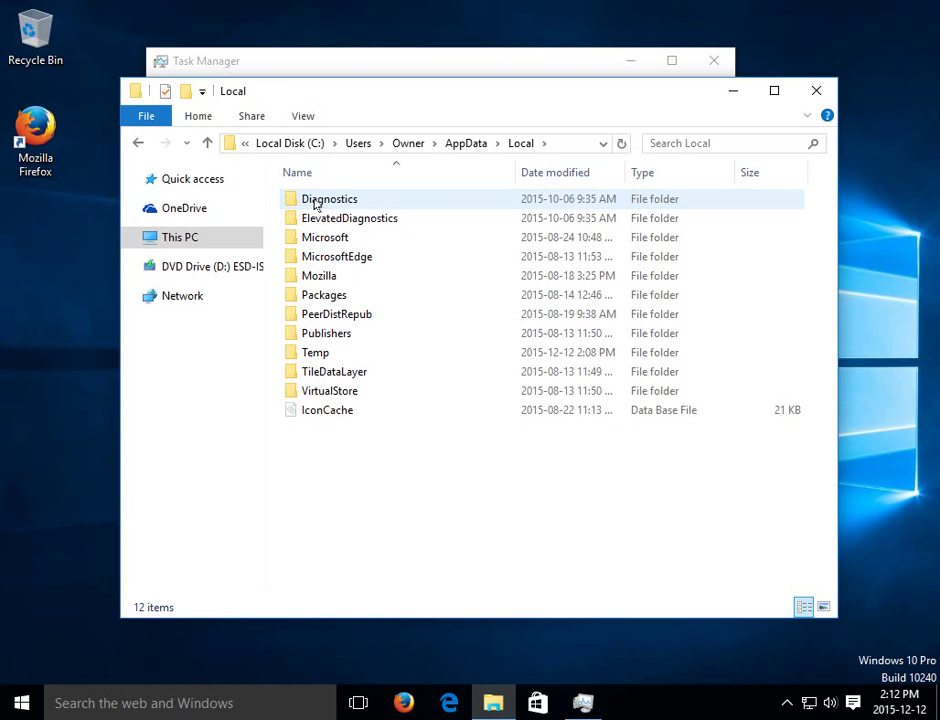
left_click(331, 377)
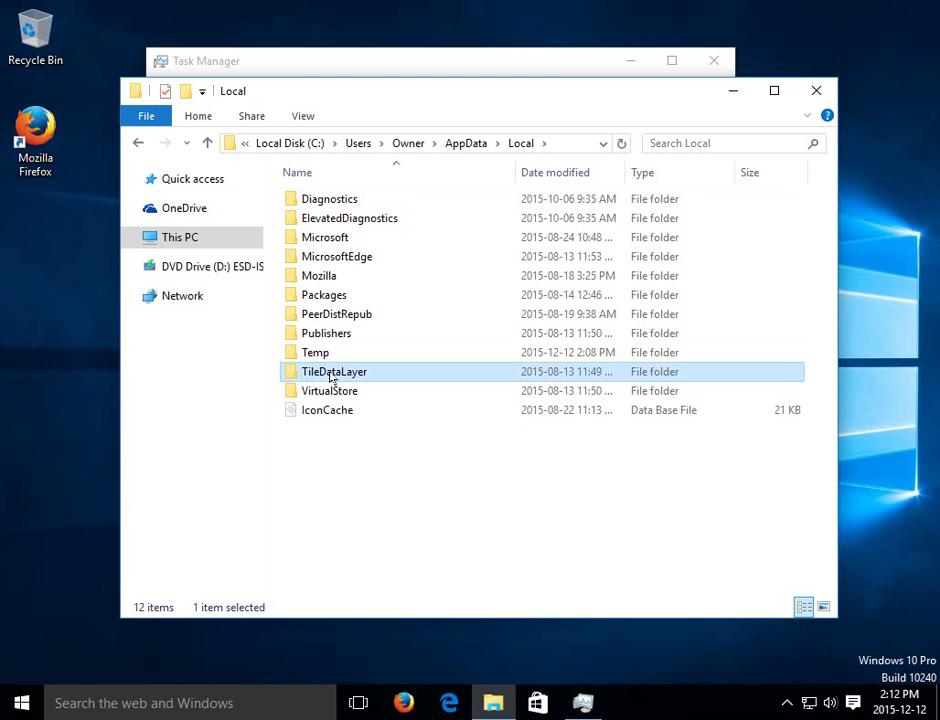
right_click(331, 377)
left_click(340, 333)
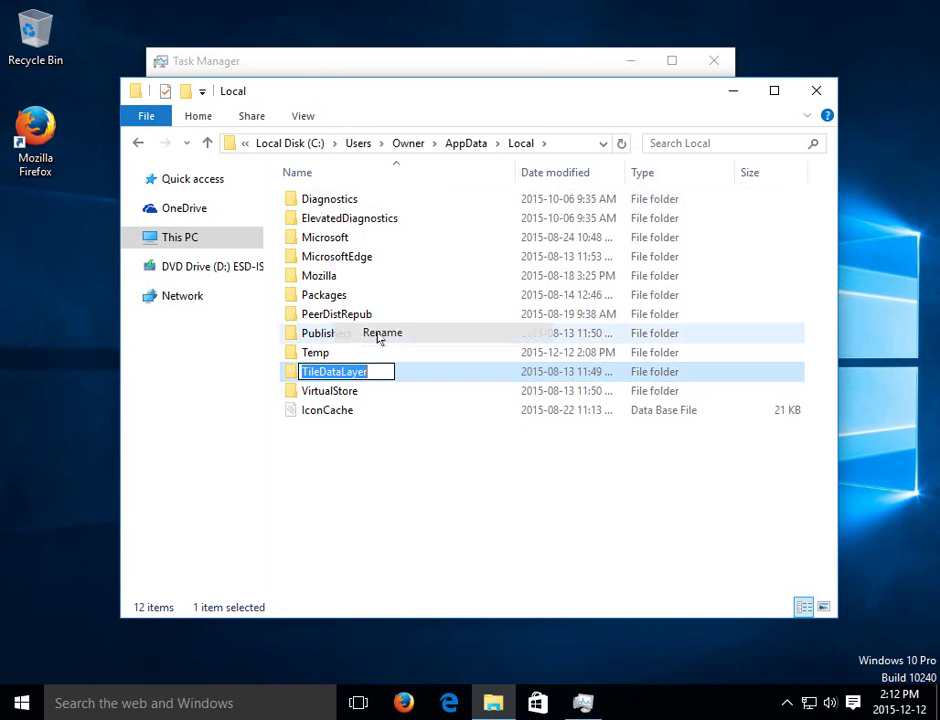
left_click(369, 363)
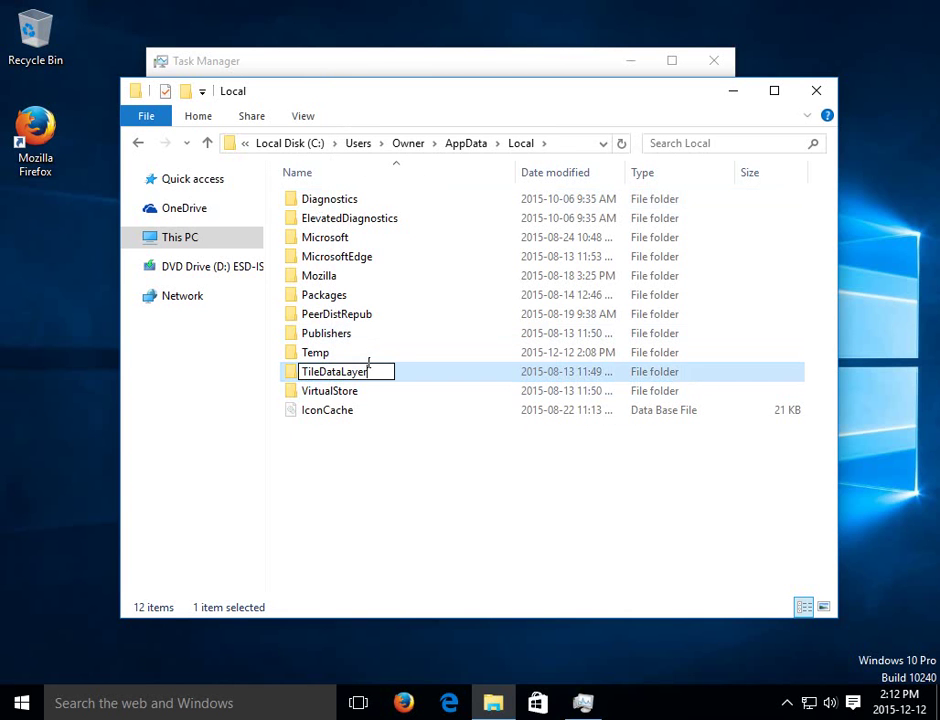
type("_____")
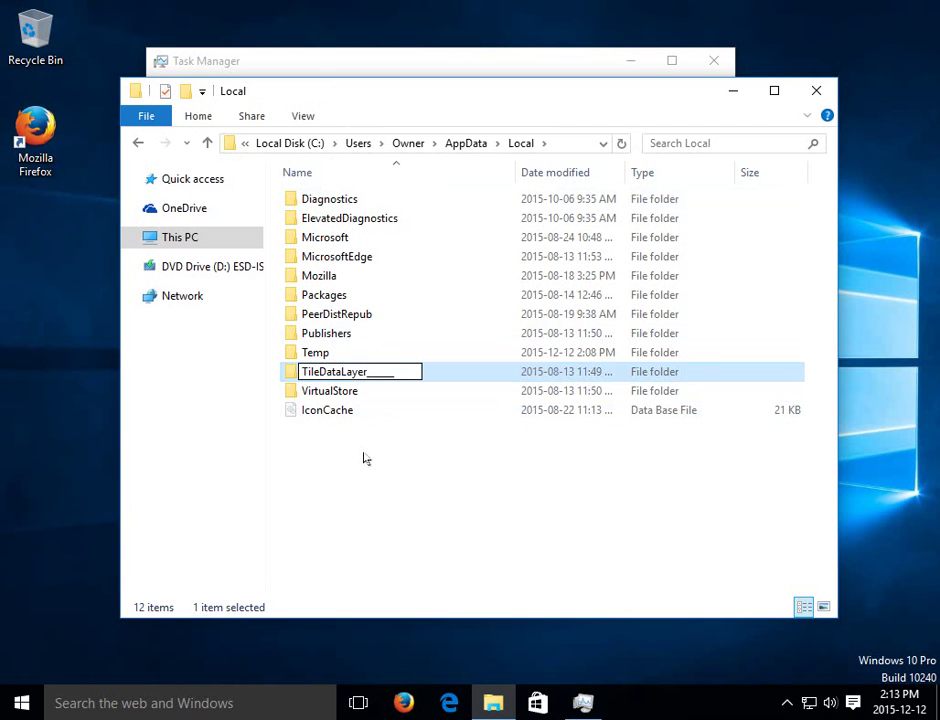
Step: Commit the TileDataLayer rename, then cancel the Folder In Use error so the original name stays
key("Return")
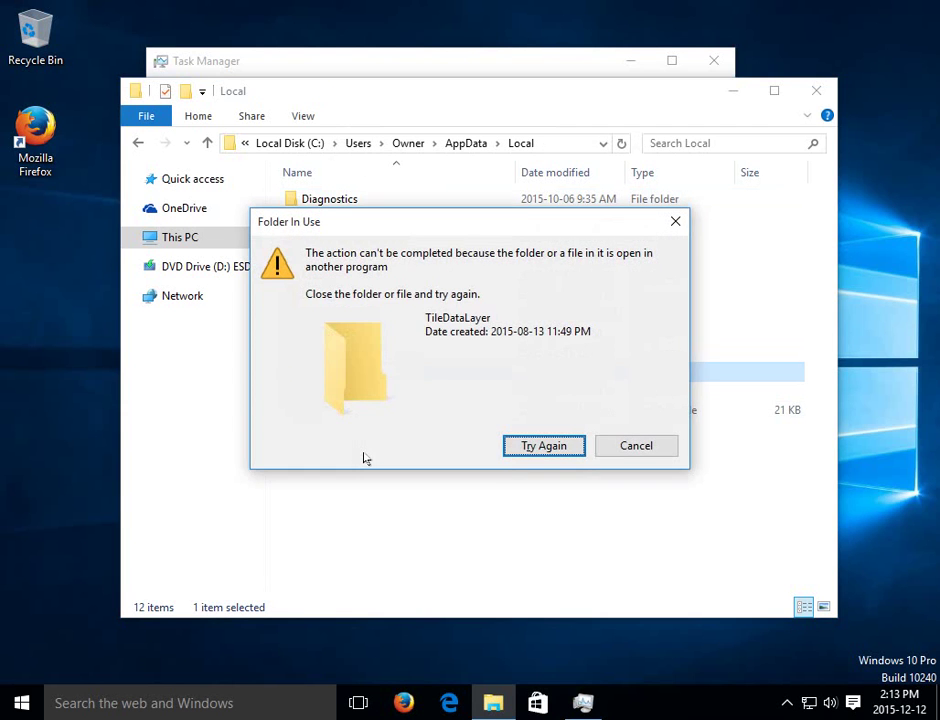
left_click(615, 453)
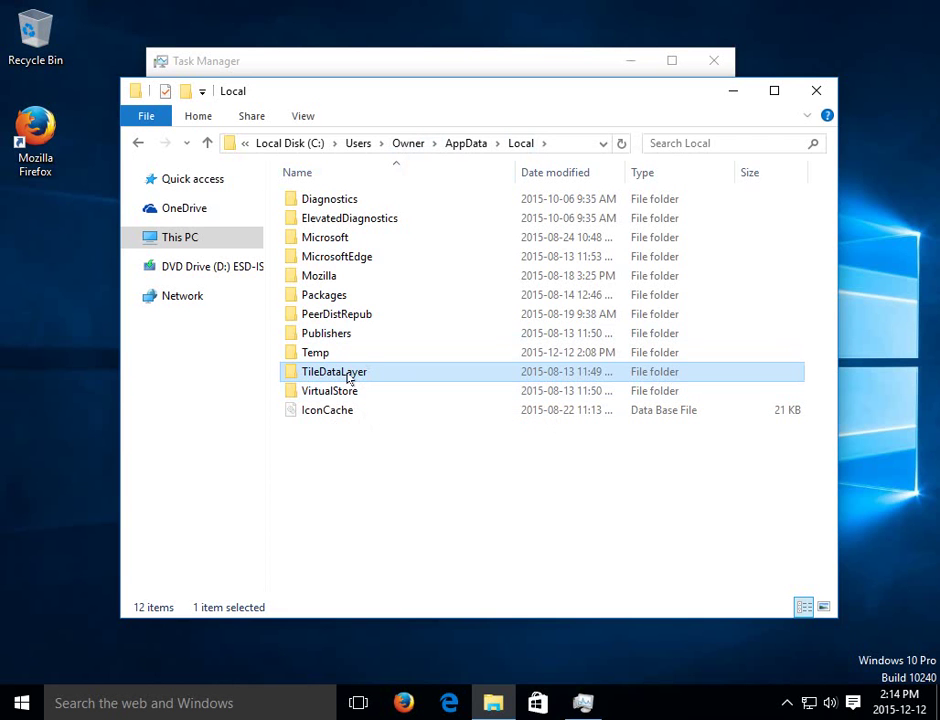
Step: Clear the folder selection and close File Explorer, leaving only Task Manager open
left_click(333, 448)
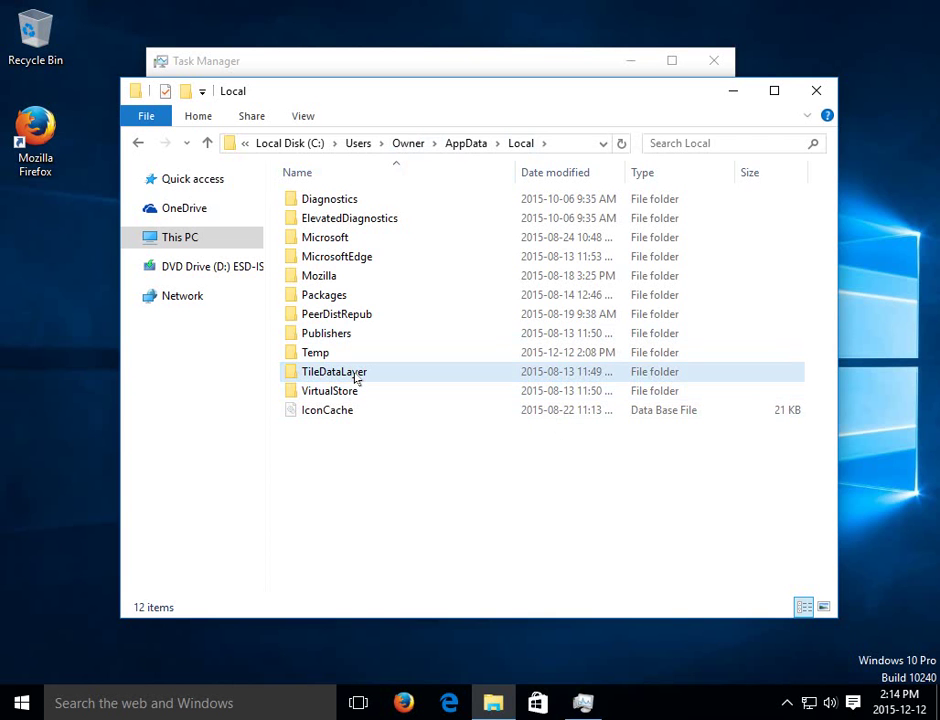
mouse_move(356, 378)
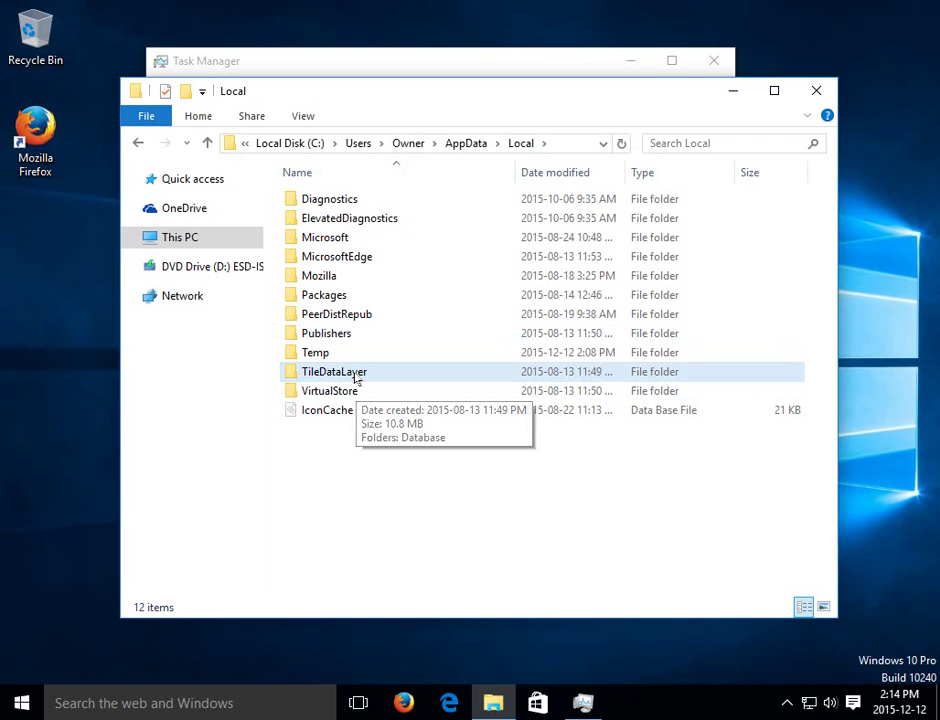
left_click(822, 96)
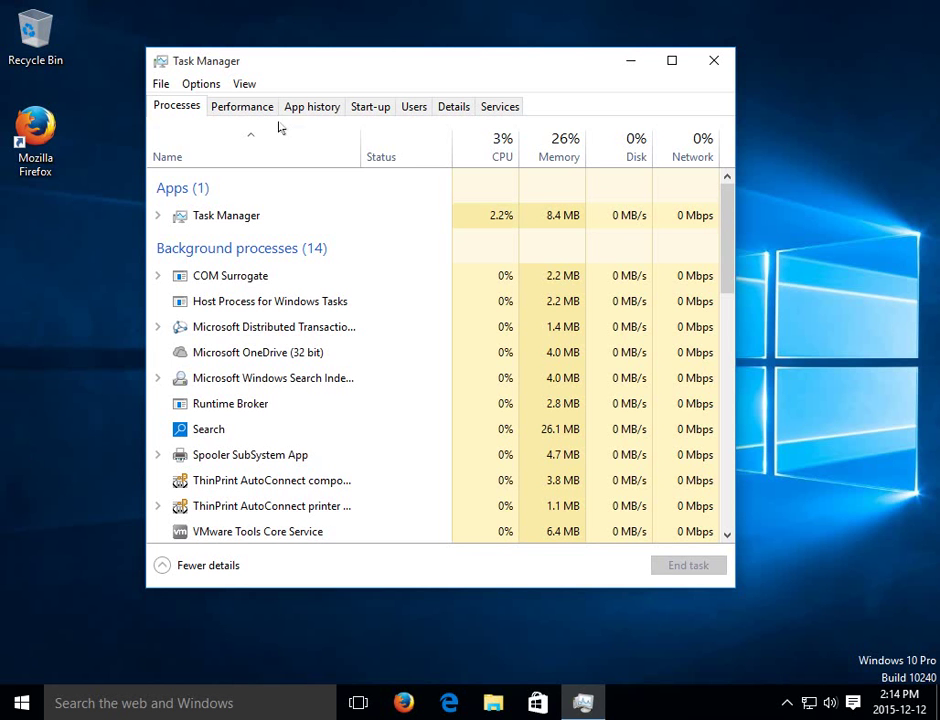
Step: Create a new task 'cmd' with 'Create this task with administrative privileges' ticked
left_click(165, 89)
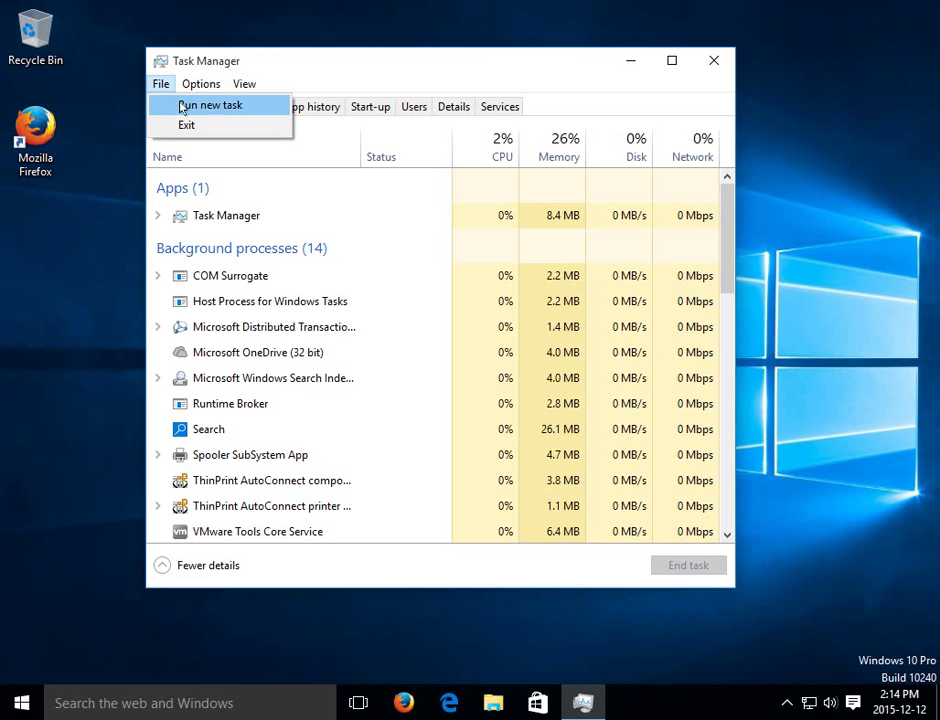
left_click(181, 108)
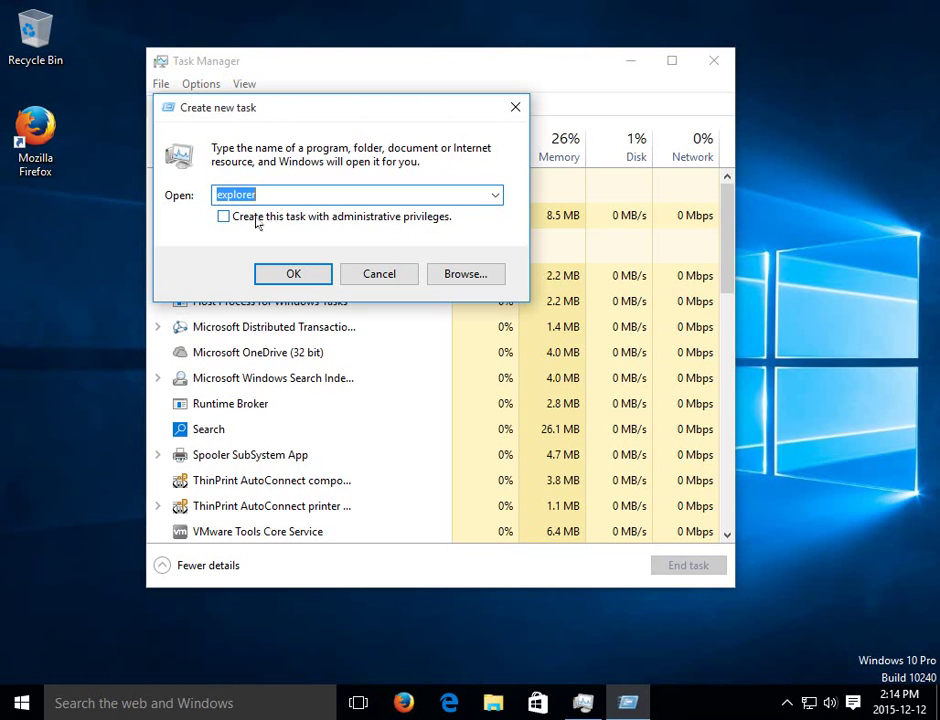
type("cmd")
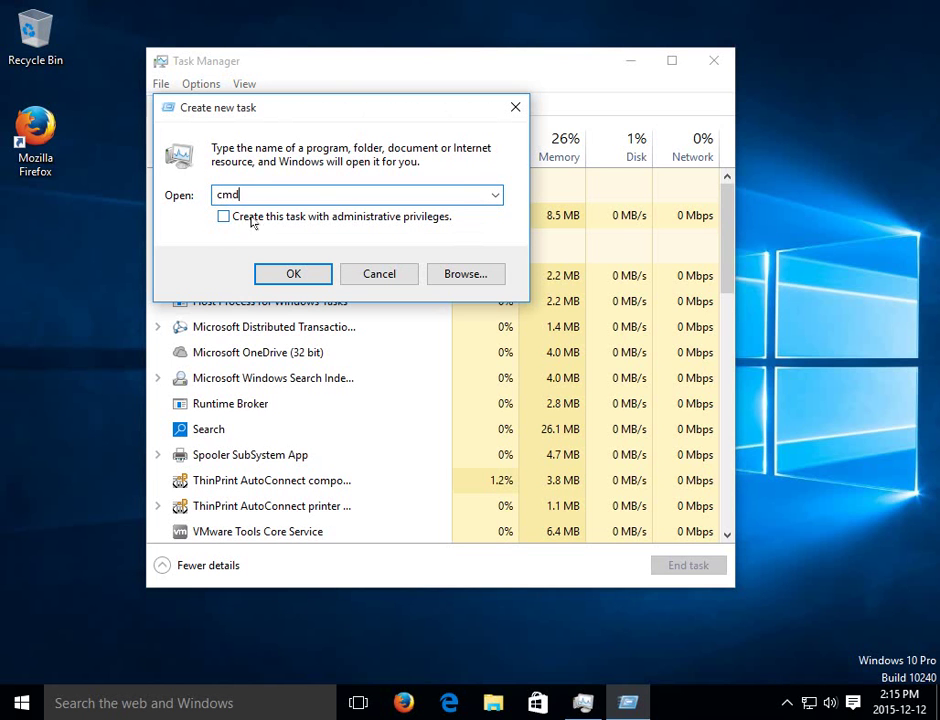
left_click(223, 218)
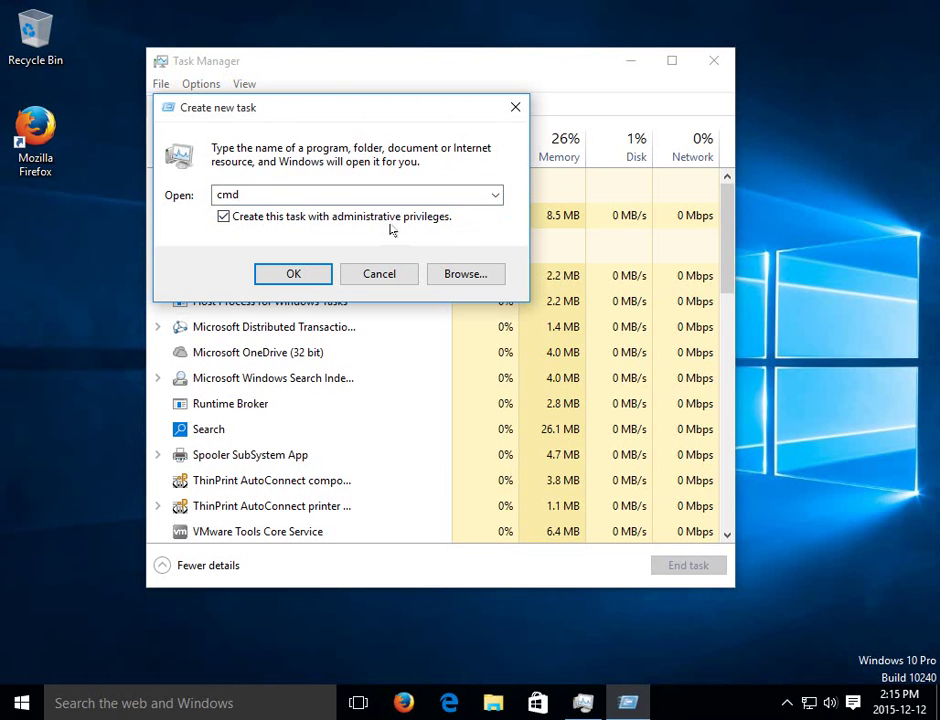
Step: Launch the elevated Command Prompt and paste 10services_default.bat at the C:\WINDOWS\system32> prompt
left_click(306, 274)
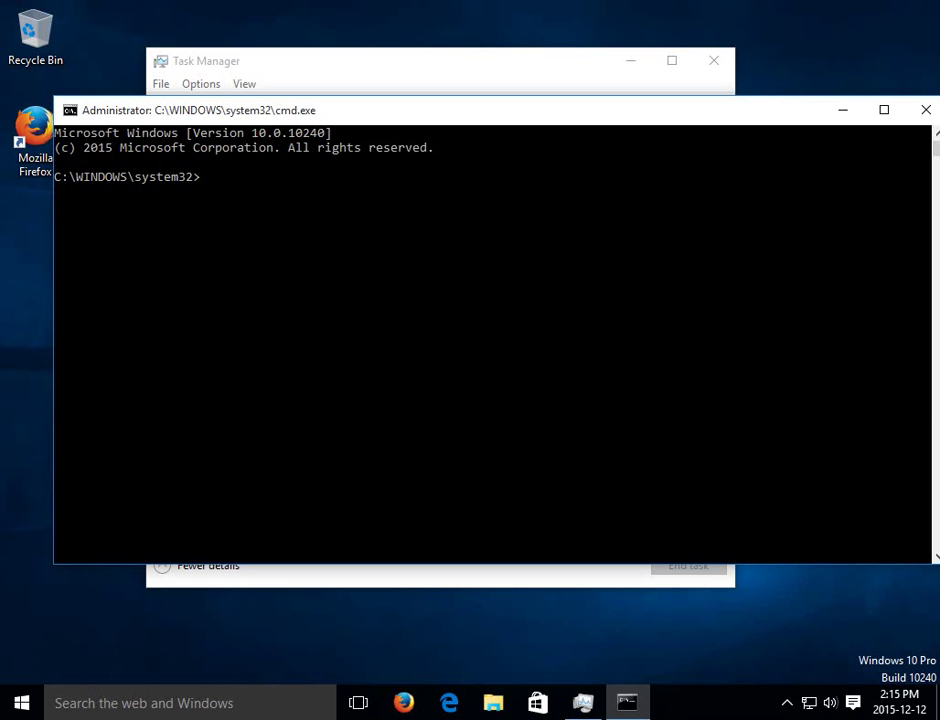
right_click(348, 113)
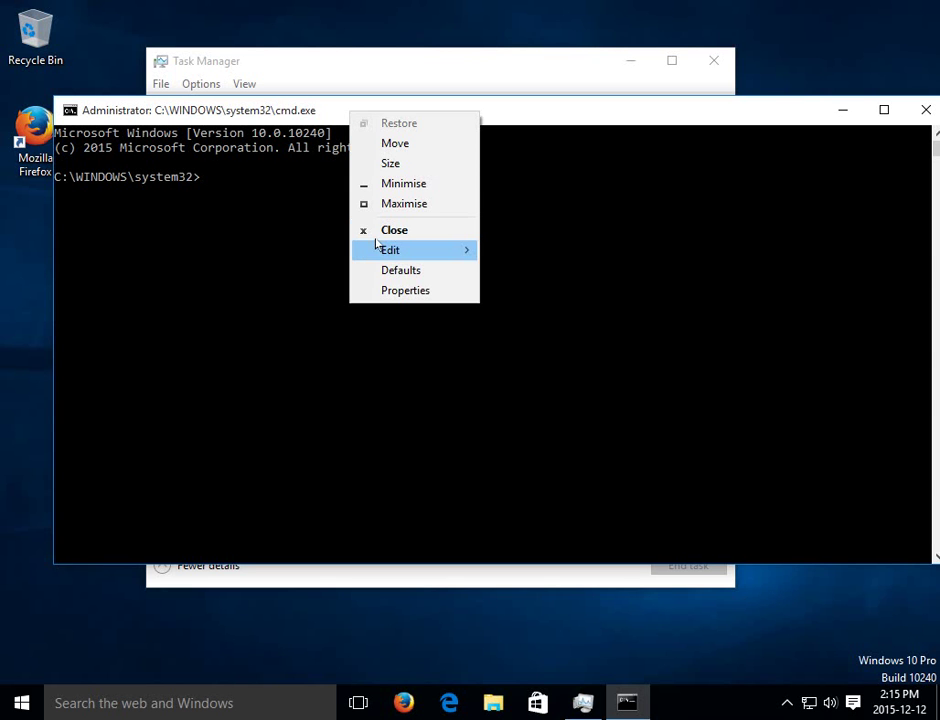
mouse_move(470, 253)
left_click(537, 292)
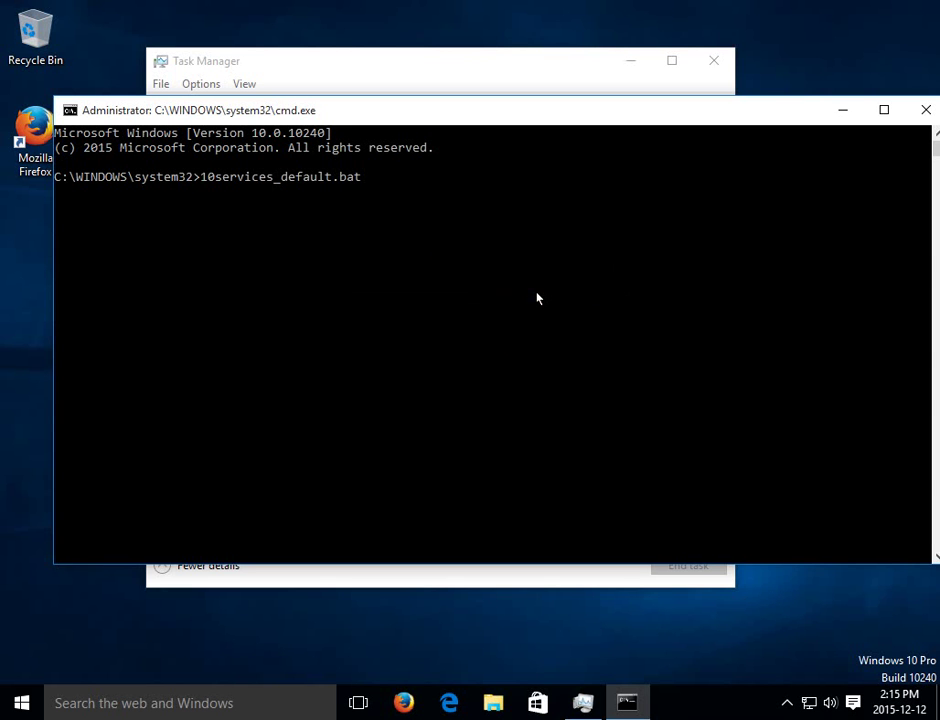